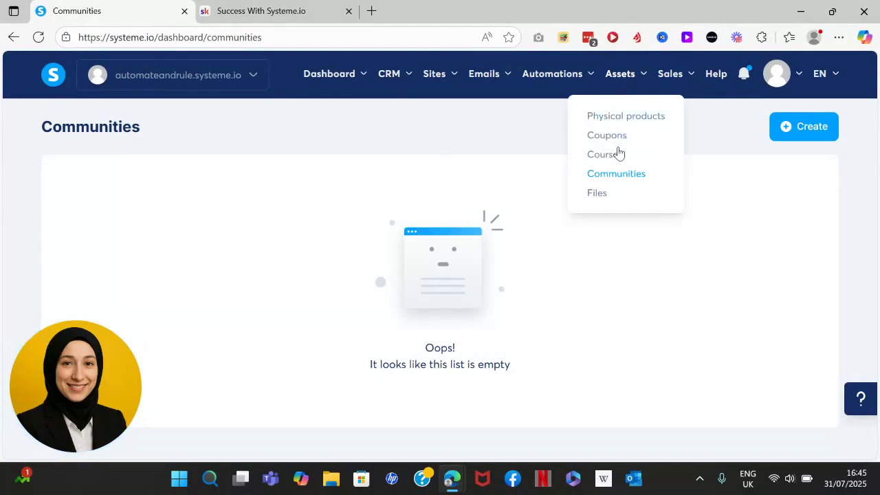
{"action": "left_click", "coordinate": [623, 180]}
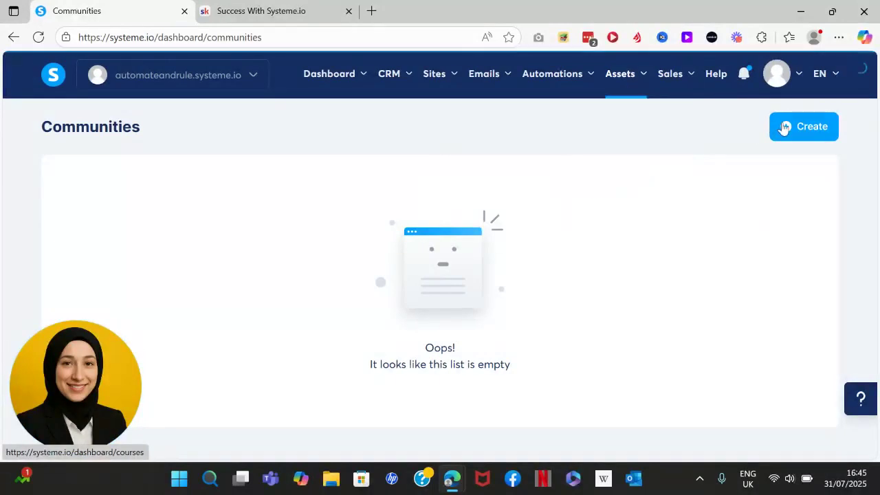
{"action": "left_click", "coordinate": [805, 127]}
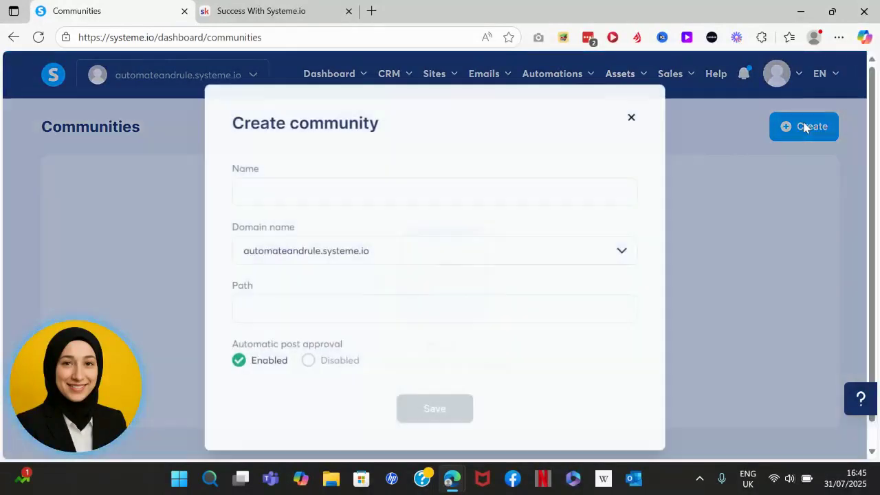
{"action": "left_click", "coordinate": [493, 200]}
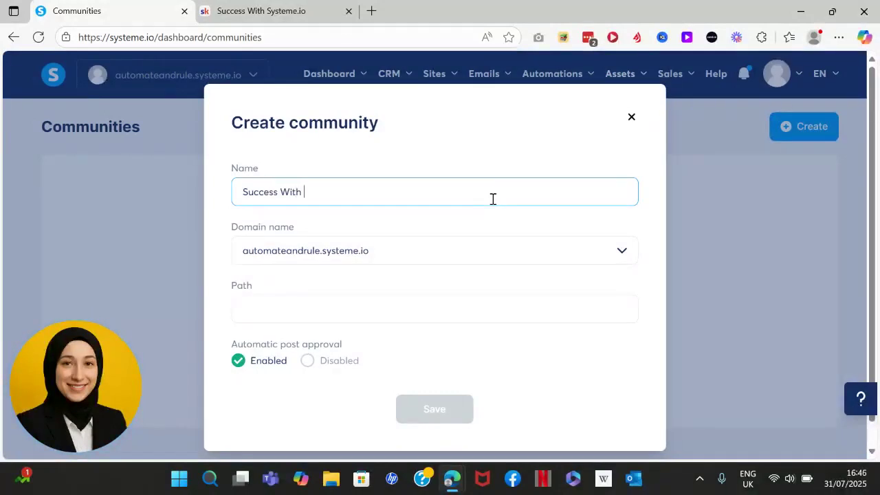
{"action": "type", "text": "Success With Systeme.io"}
{"action": "left_click", "coordinate": [440, 262]}
{"action": "left_click", "coordinate": [411, 311]}
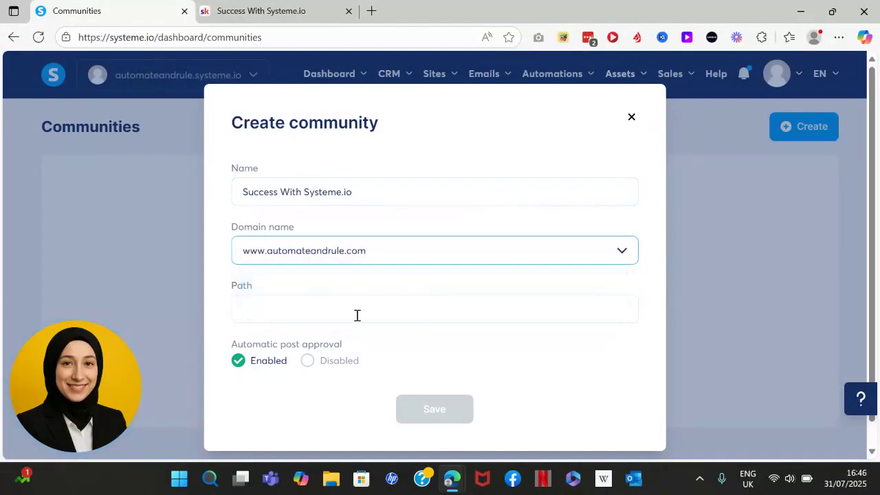
{"action": "left_click", "coordinate": [356, 314]}
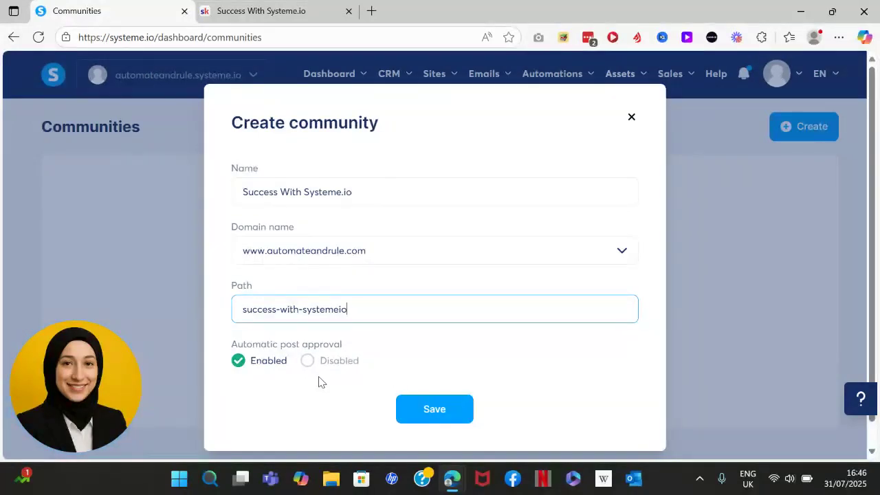
{"action": "left_click", "coordinate": [431, 410]}
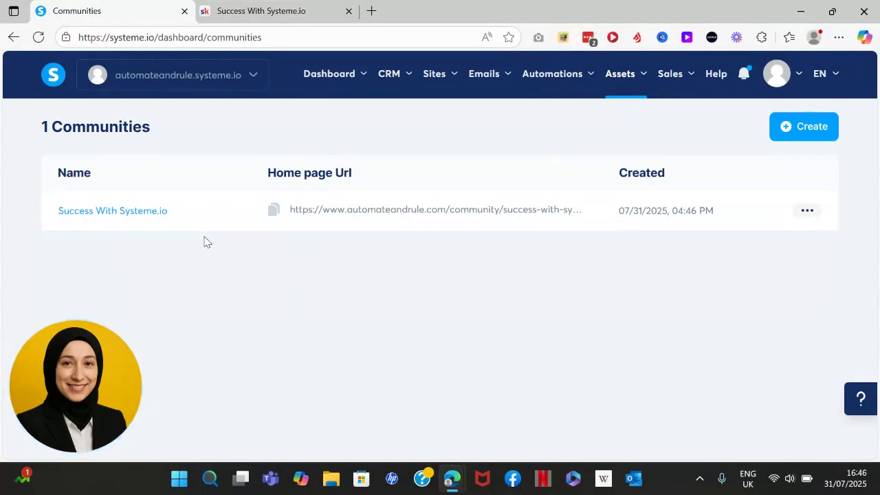
- In the new community's settings, upload "School Of Funnels Thumbnail (11)" from Downloads as the cover image, moving the crop area slightly upward
{"action": "left_click", "coordinate": [139, 213]}
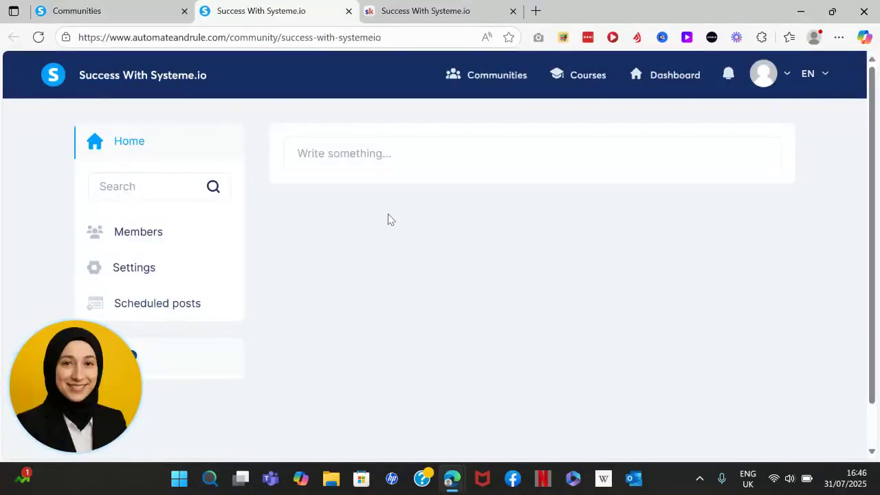
{"action": "left_click", "coordinate": [139, 268]}
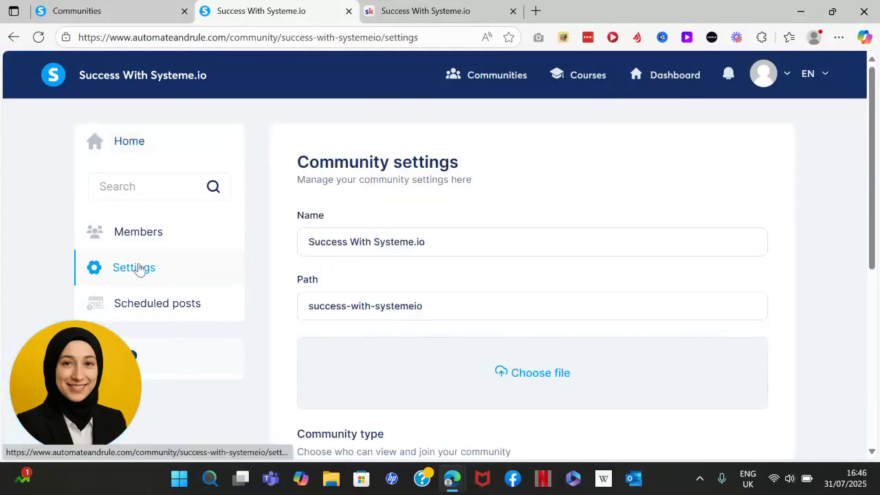
{"action": "scroll", "coordinate": [870, 256], "scroll_direction": "down", "scroll_amount": 2}
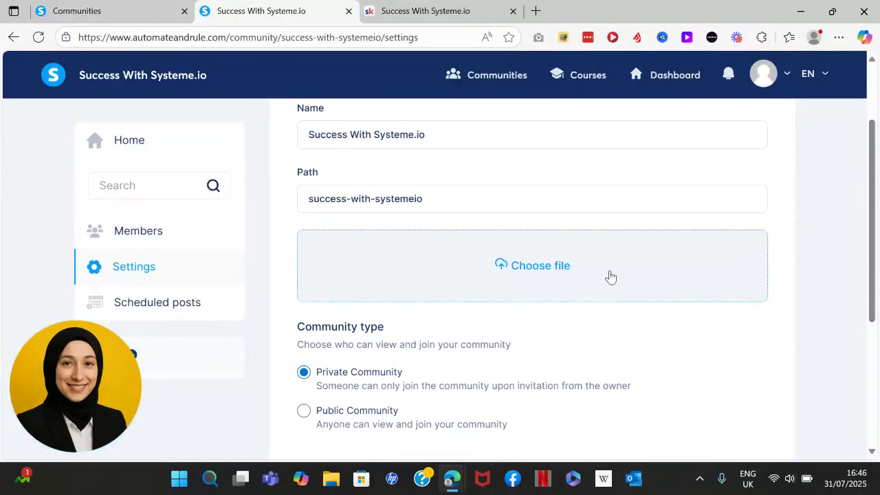
{"action": "left_click", "coordinate": [529, 273]}
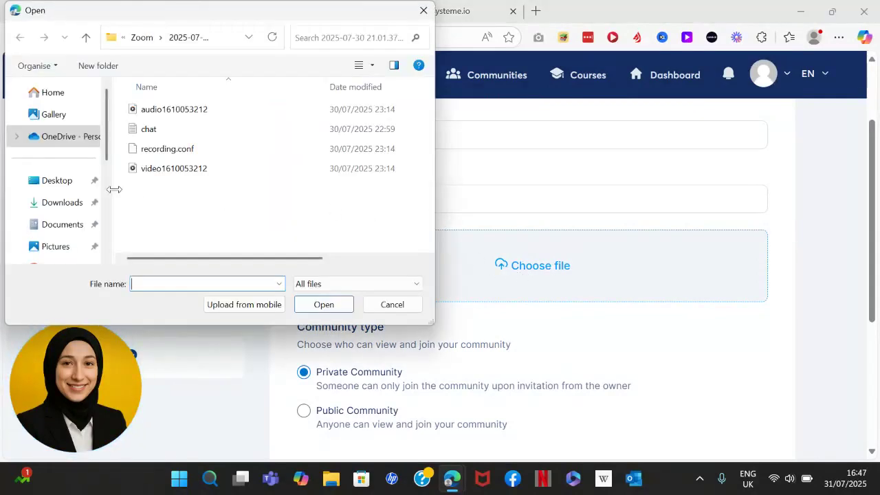
{"action": "left_click", "coordinate": [72, 204]}
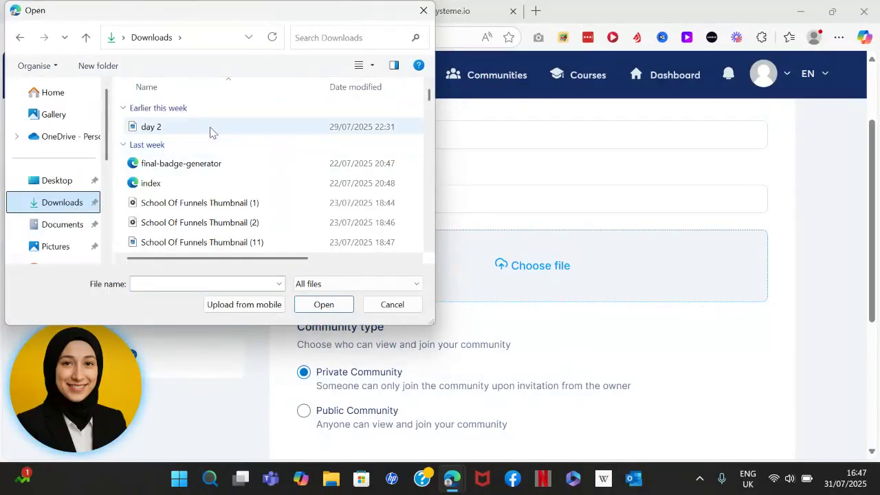
{"action": "left_click", "coordinate": [269, 244]}
{"action": "double_click", "coordinate": [269, 243]}
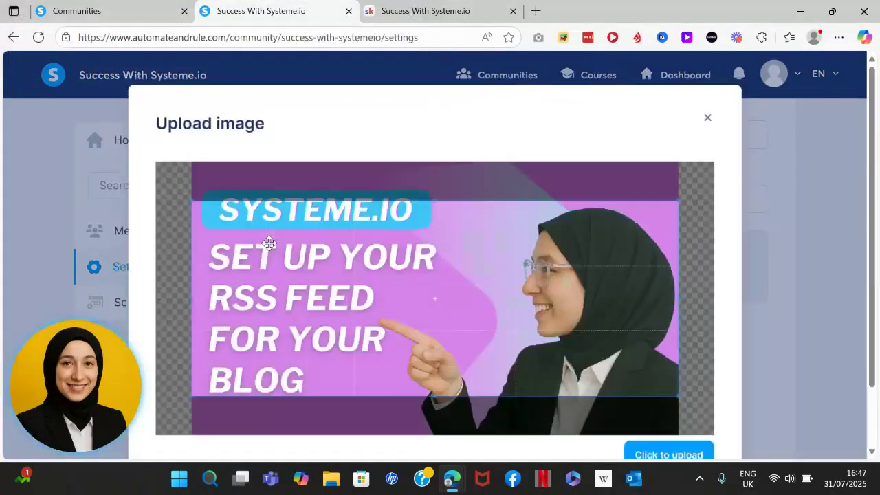
{"action": "left_click_drag", "start_coordinate": [466, 251], "coordinate": [465, 247]}
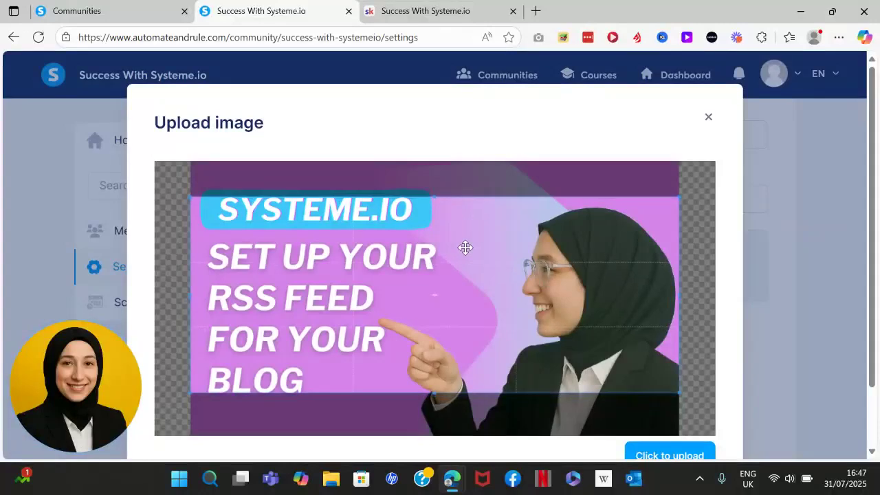
{"action": "left_click", "coordinate": [696, 453]}
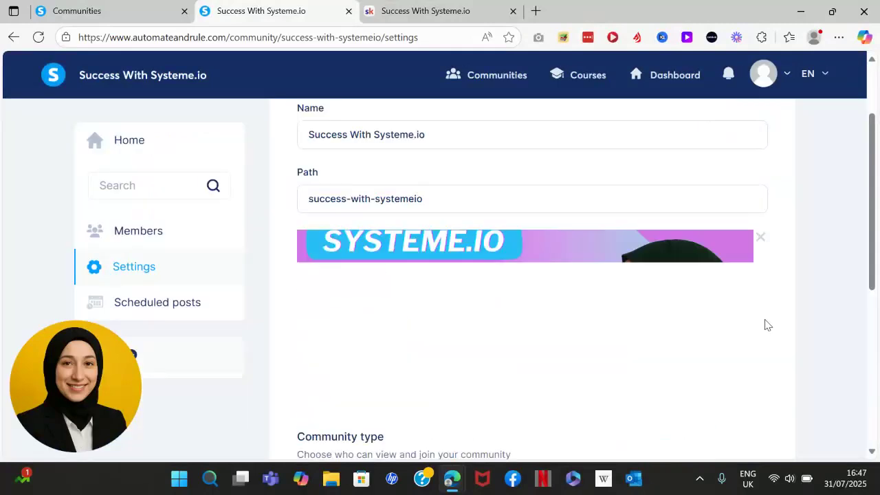
- Set the community type to Public Community and save the community settings
{"action": "scroll", "coordinate": [875, 247], "scroll_direction": "down", "scroll_amount": 3}
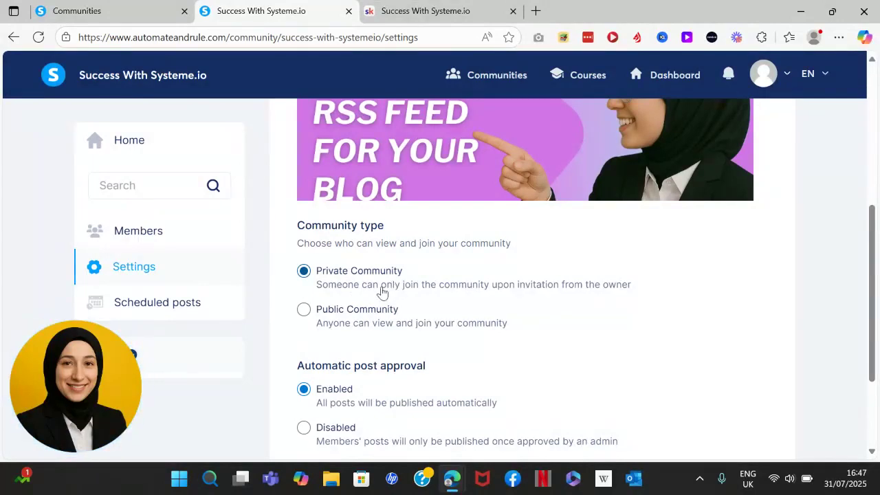
{"action": "left_click", "coordinate": [305, 313]}
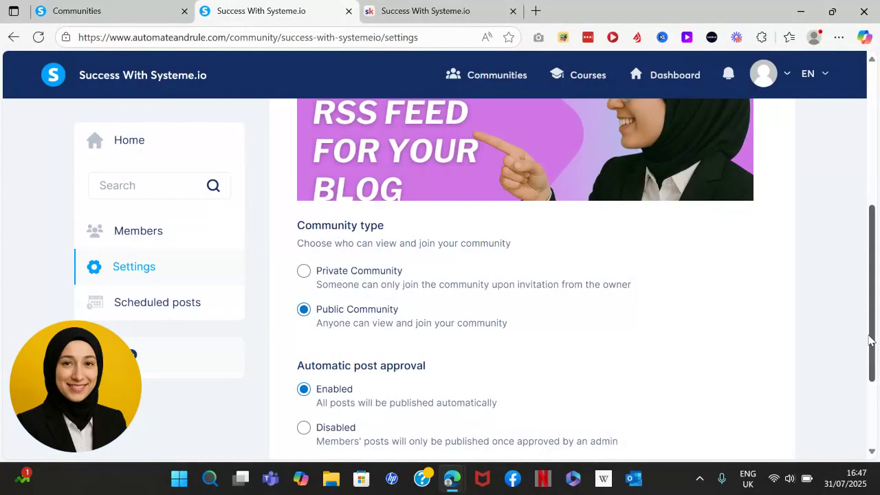
{"action": "scroll", "coordinate": [870, 340], "scroll_direction": "down", "scroll_amount": 1}
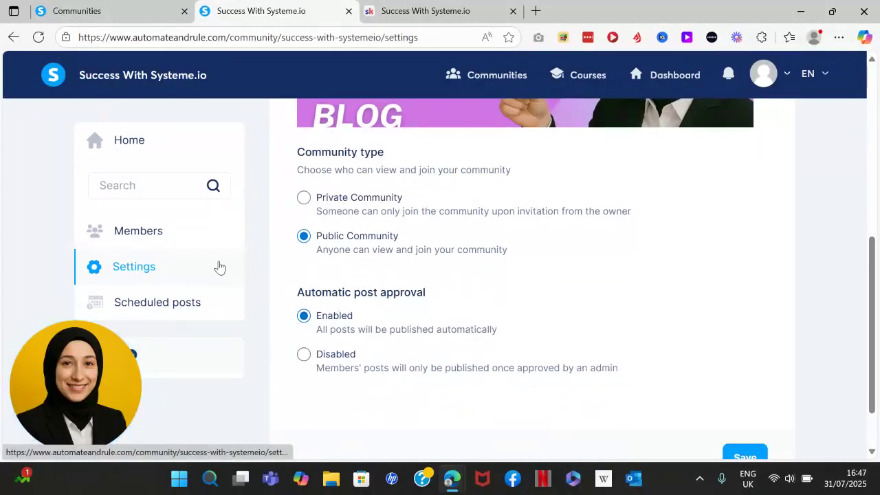
{"action": "scroll", "coordinate": [876, 393], "scroll_direction": "down", "scroll_amount": 1}
{"action": "left_click", "coordinate": [754, 403]}
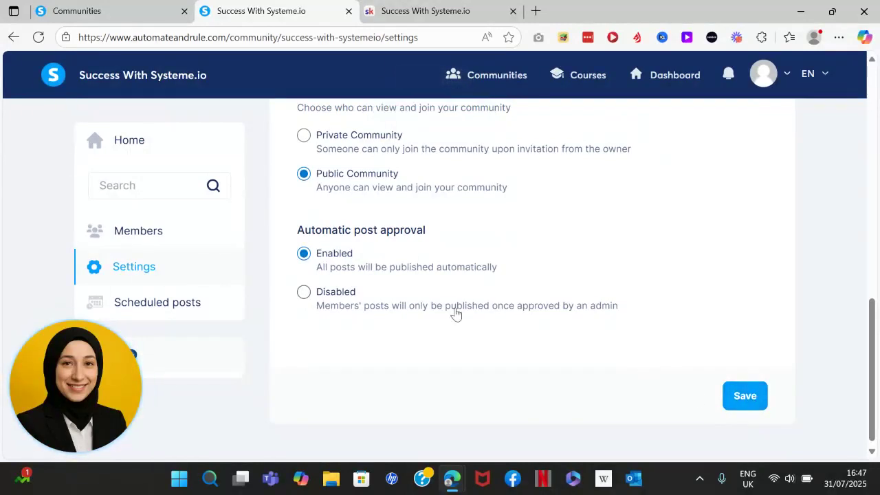
- Copy the invitation link for new members from the community's members page
{"action": "left_click", "coordinate": [169, 238]}
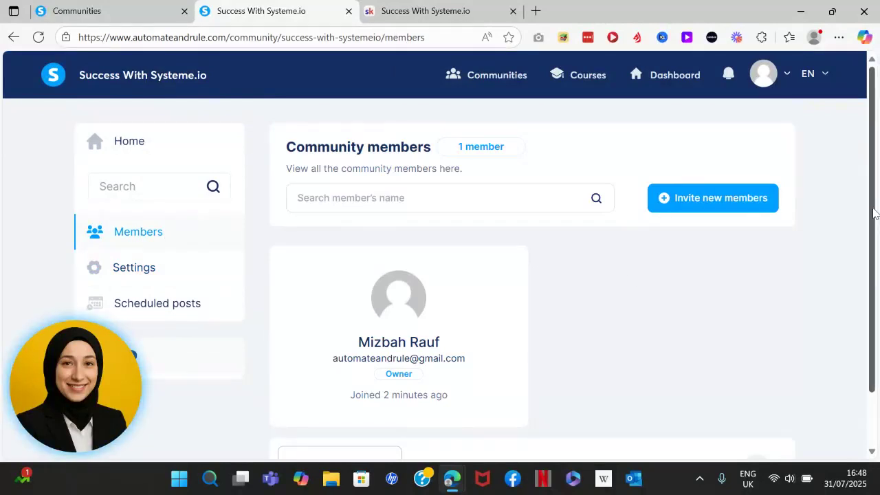
{"action": "scroll", "coordinate": [878, 337], "scroll_direction": "down", "scroll_amount": 1}
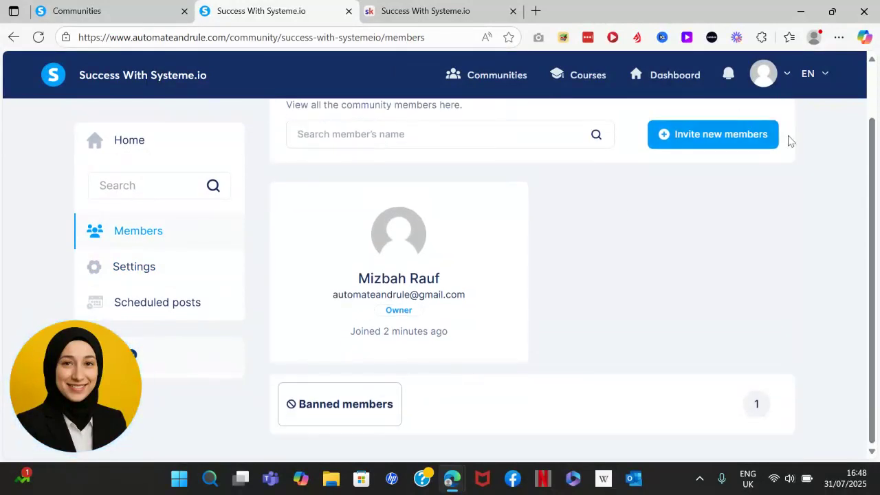
{"action": "scroll", "coordinate": [801, 148], "scroll_direction": "up", "scroll_amount": 1}
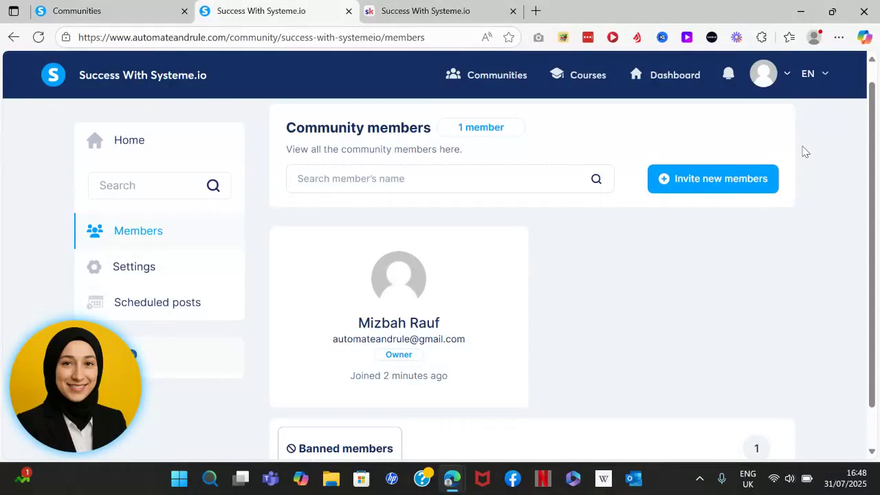
{"action": "left_click", "coordinate": [733, 188]}
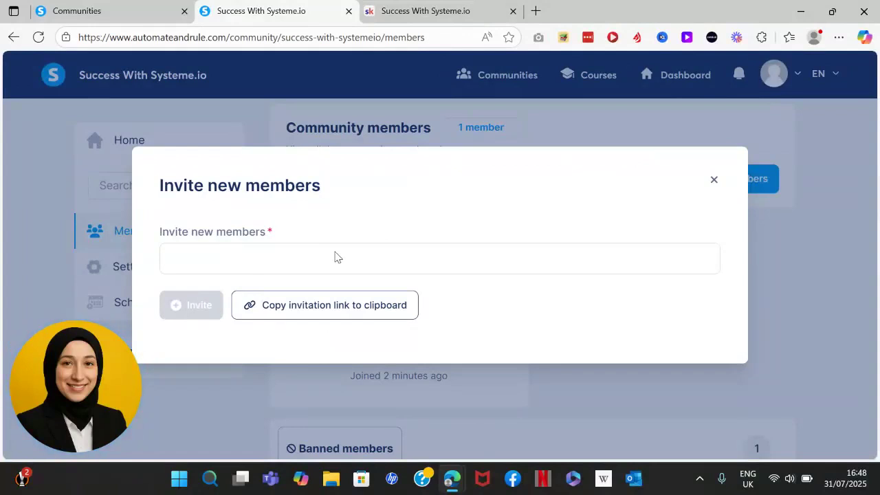
{"action": "left_click", "coordinate": [293, 307]}
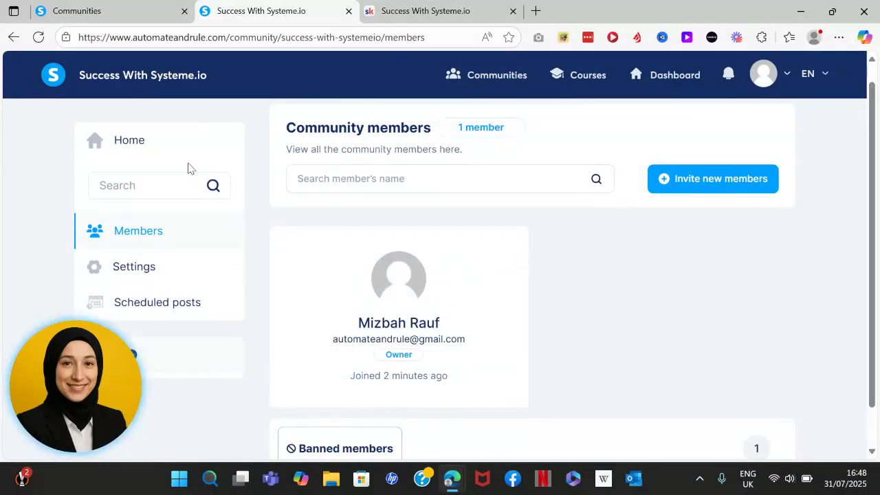
- Add a topic named "Sales Funnels" from the community home page
{"action": "left_click", "coordinate": [147, 146]}
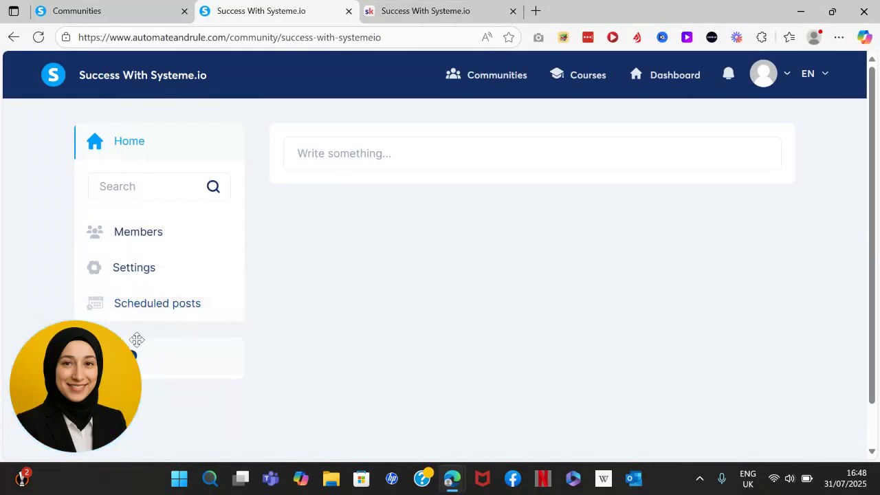
{"action": "left_click_drag", "start_coordinate": [92, 380], "coordinate": [812, 124]}
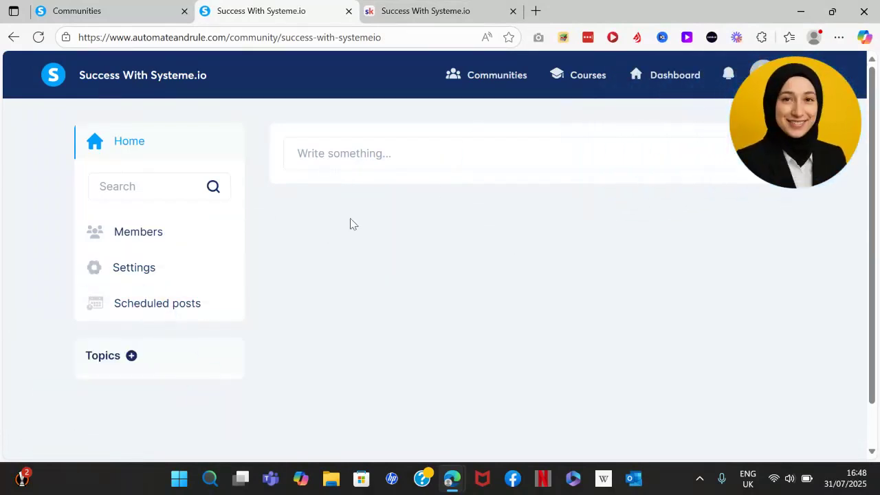
{"action": "left_click", "coordinate": [130, 358]}
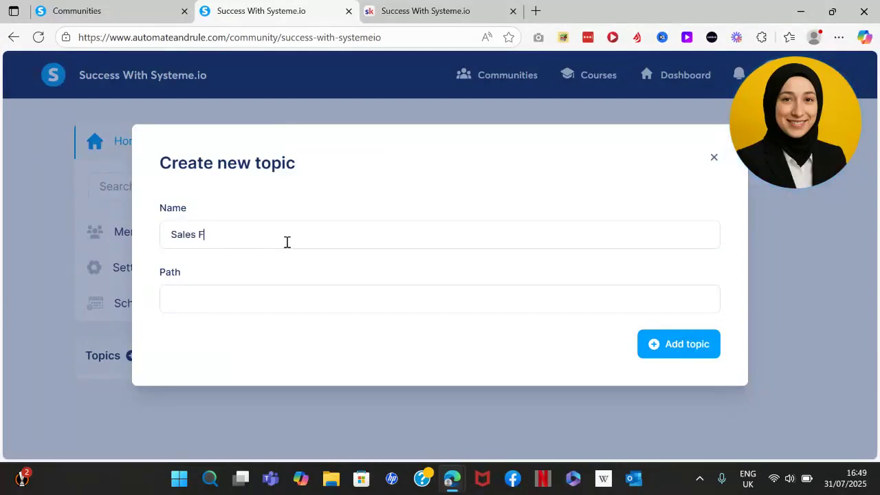
{"action": "left_click", "coordinate": [679, 357]}
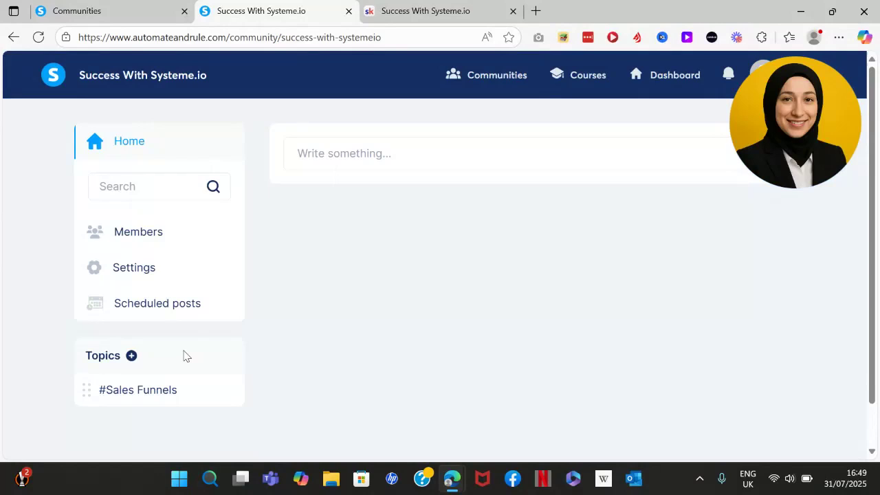
- Add a second community topic named "5-Day Challenges"
{"action": "left_click", "coordinate": [130, 356]}
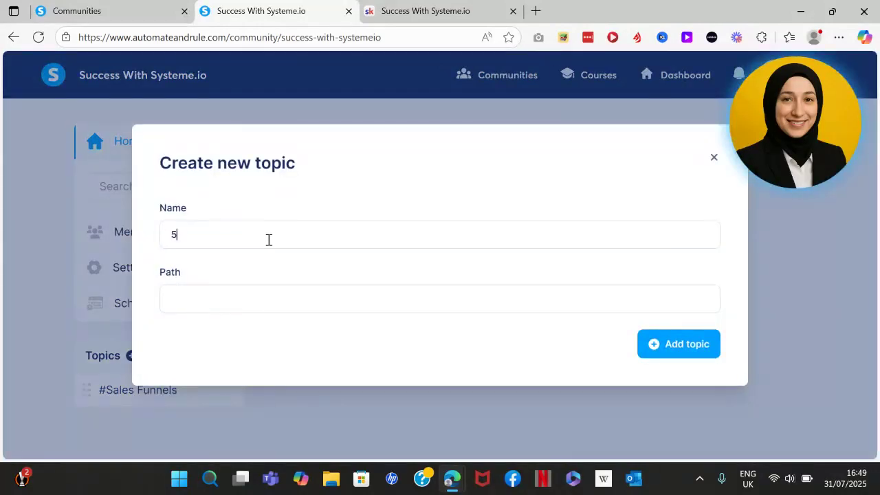
{"action": "type", "text": "5-Day C"}
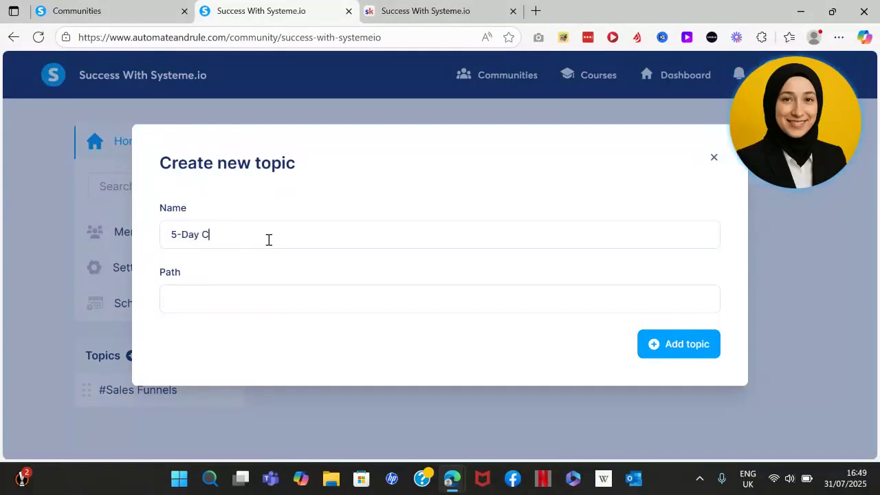
{"action": "type", "text": "hallenges"}
{"action": "left_click", "coordinate": [680, 344]}
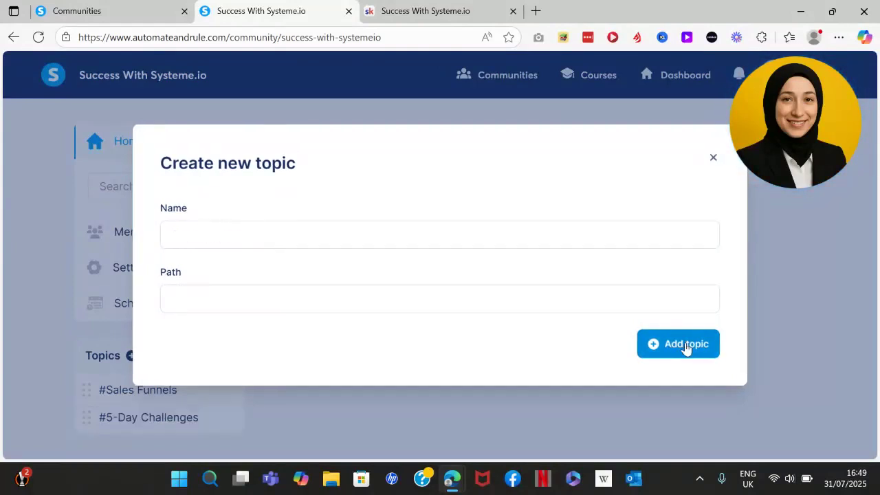
- Add a third community topic named "Affiliate Marketing" with the path affiliate-marketing
{"action": "left_click", "coordinate": [131, 356]}
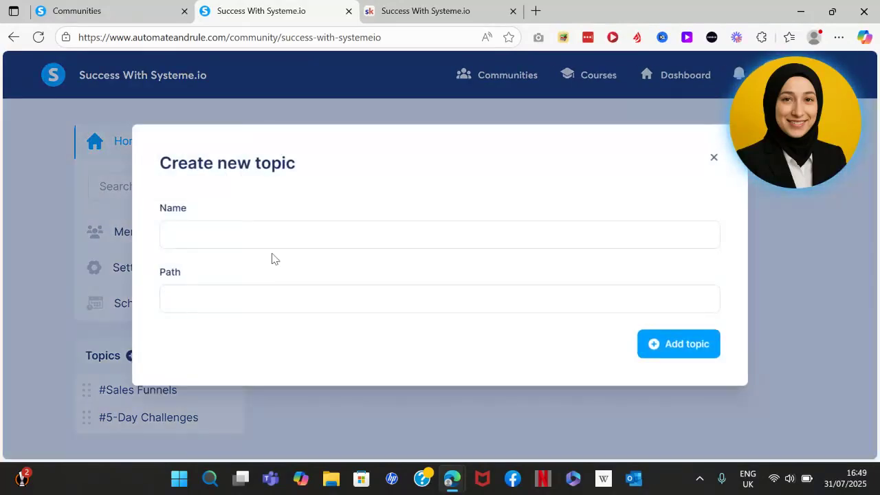
{"action": "left_click", "coordinate": [343, 229]}
{"action": "type", "text": "Affili"}
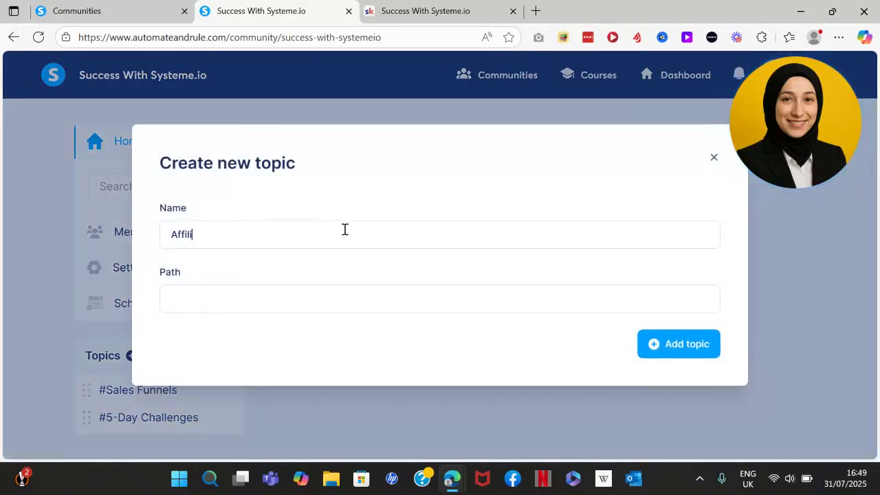
{"action": "type", "text": "ate Marketing"}
{"action": "left_click", "coordinate": [378, 309]}
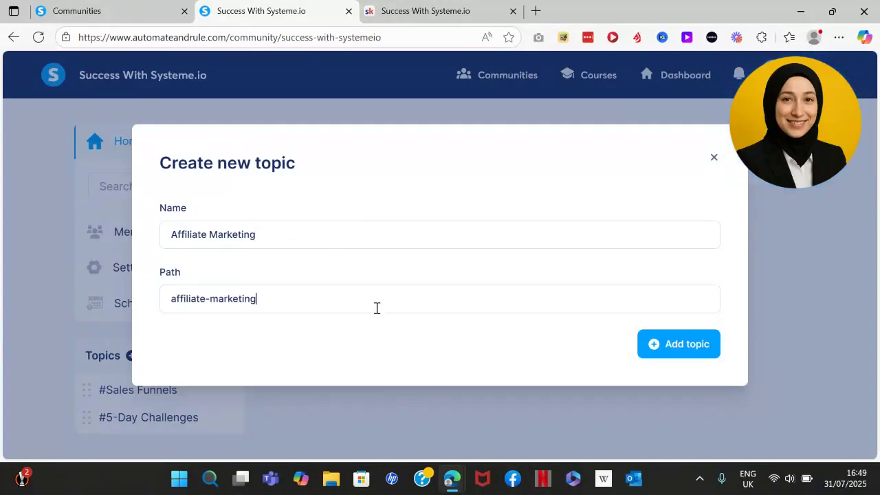
{"action": "left_click", "coordinate": [681, 357]}
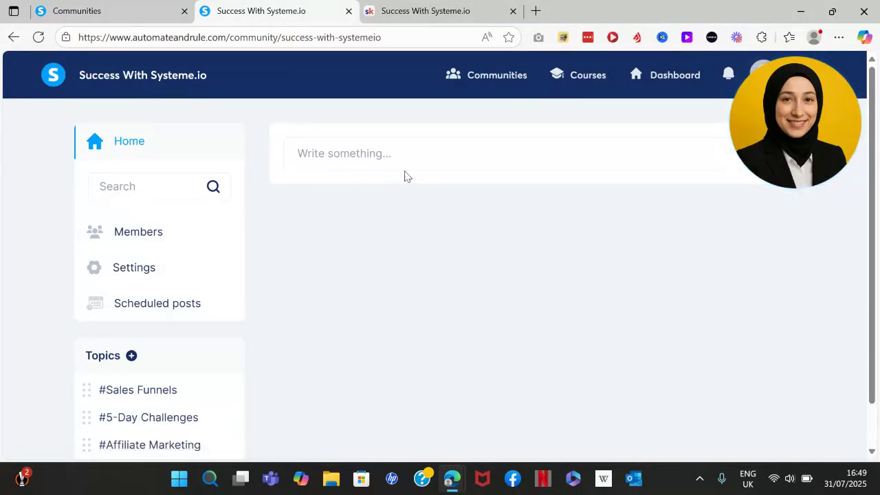
- Start a new community post titled "Join The Challenge"
{"action": "left_click", "coordinate": [383, 154]}
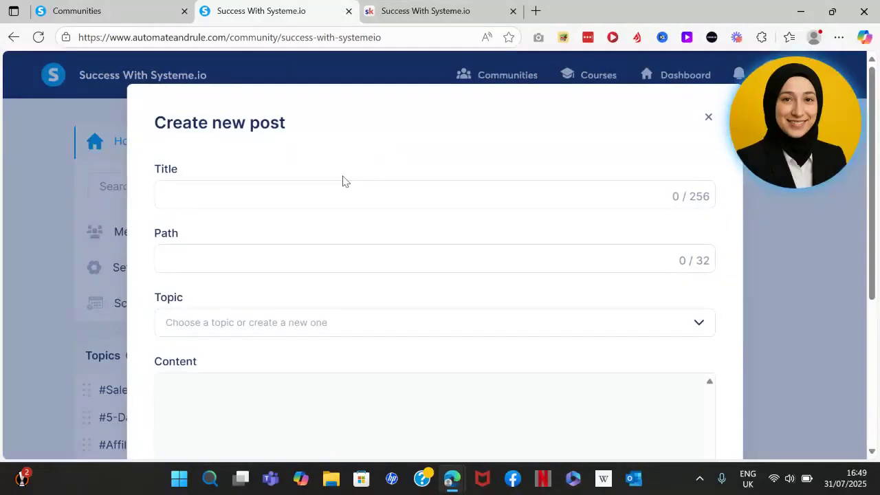
{"action": "left_click", "coordinate": [314, 197]}
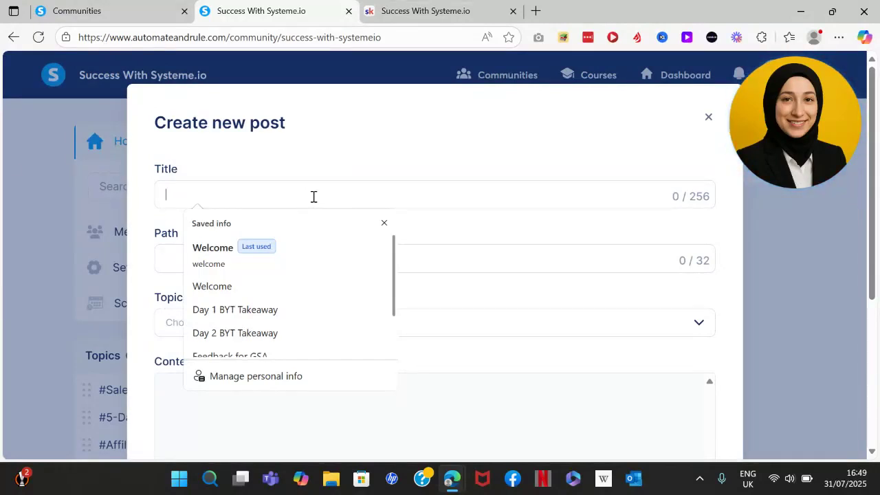
{"action": "type", "text": "Join"}
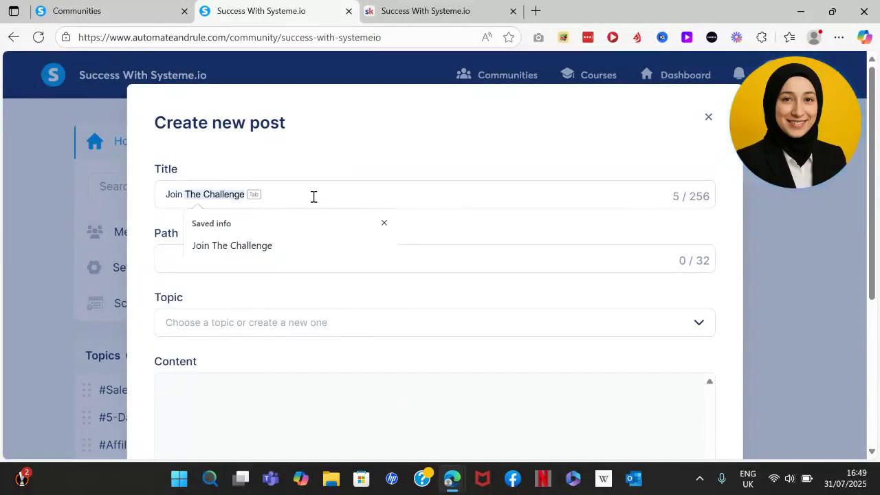
{"action": "type", "text": " The Challenge"}
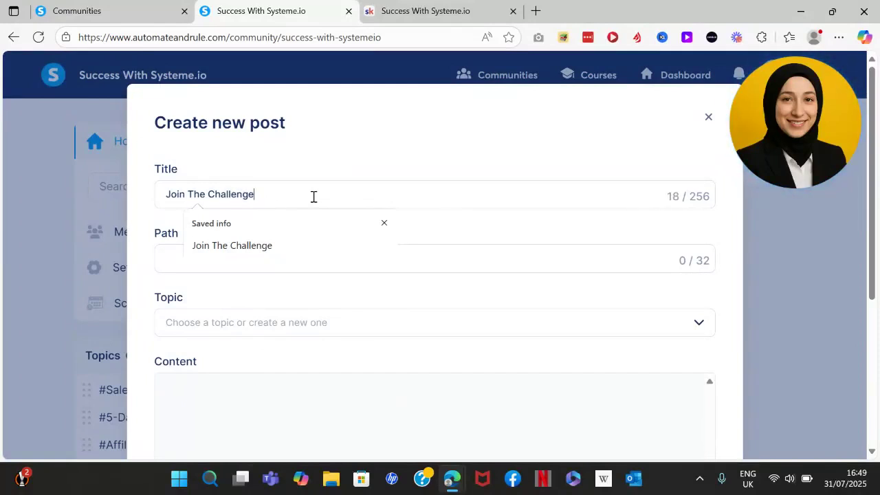
- Shorten the post's path to join-challenge and assign it to the 5-Day Challenges topic
{"action": "left_click", "coordinate": [419, 246]}
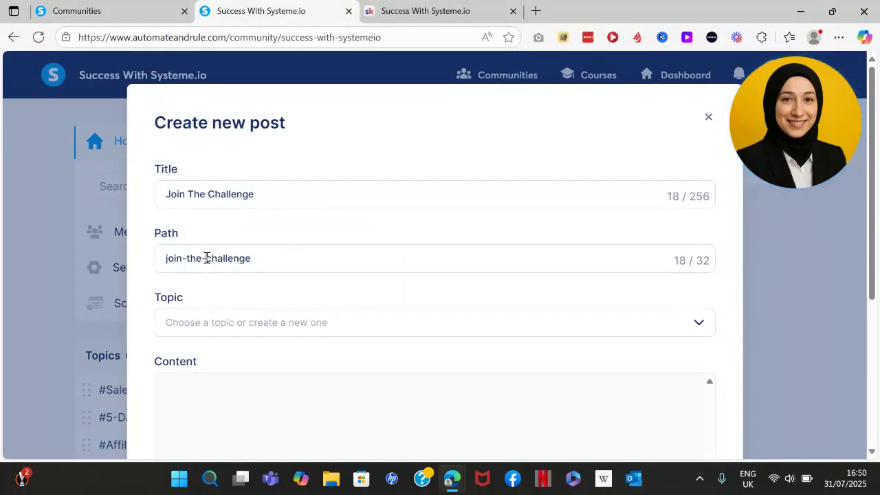
{"action": "key", "text": "BackSpace"}
{"action": "key", "text": "BackSpace"}
{"action": "key", "text": "BackSpace"}
{"action": "key", "text": "BackSpace"}
{"action": "key", "text": "BackSpace"}
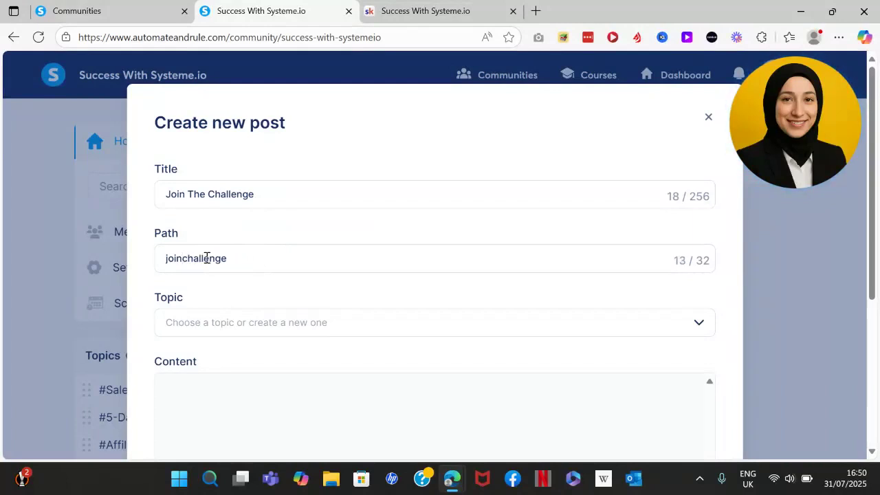
{"action": "type", "text": "-"}
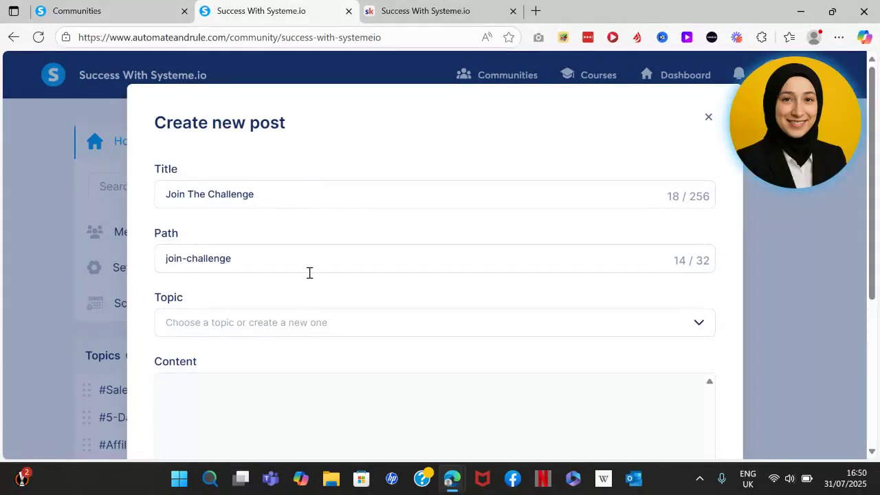
{"action": "left_click", "coordinate": [323, 320]}
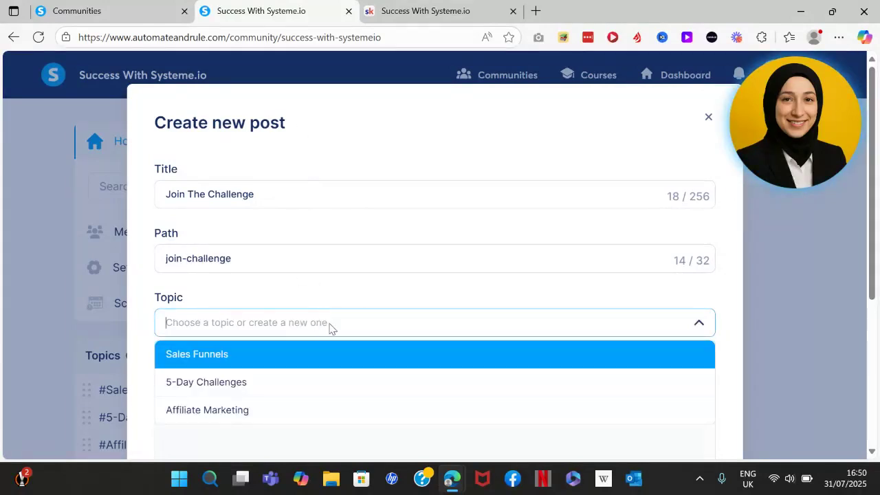
{"action": "left_click", "coordinate": [292, 383]}
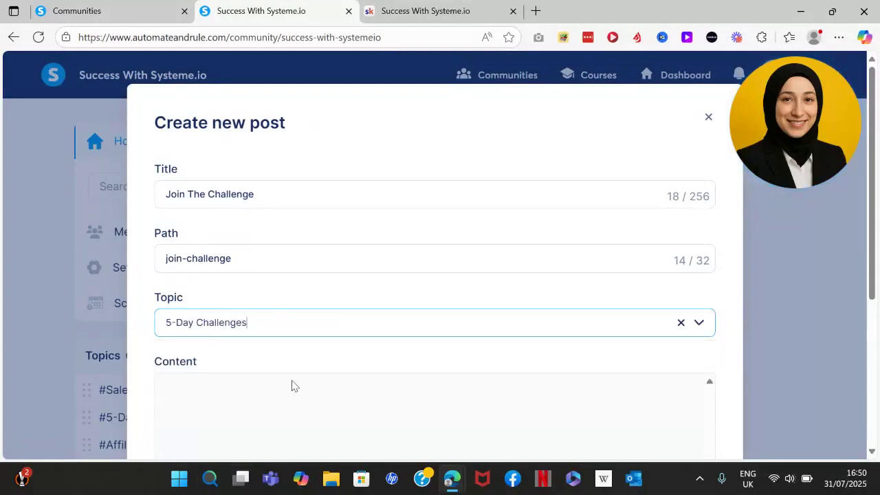
- Copy the full text of the pinned "Start Here!" post, including its heading, from the Skool community
{"action": "scroll", "coordinate": [275, 388], "scroll_direction": "down", "scroll_amount": 2}
{"action": "left_click", "coordinate": [247, 394]}
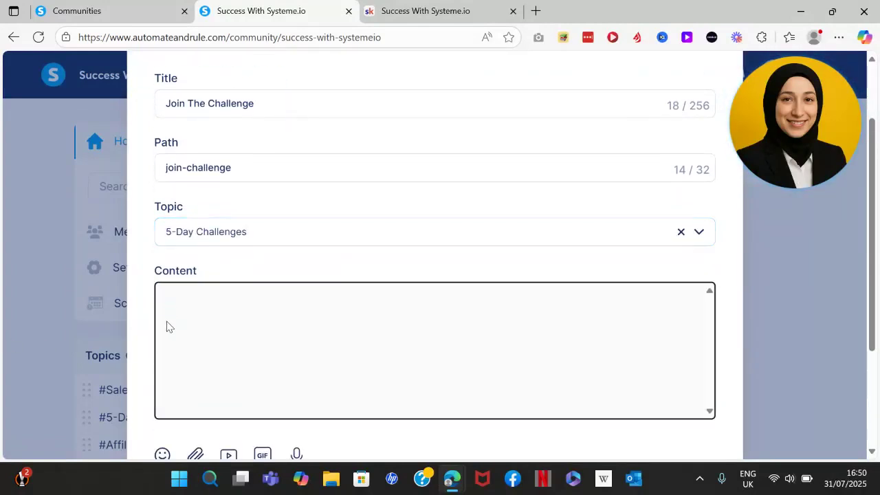
{"action": "left_click", "coordinate": [435, 10]}
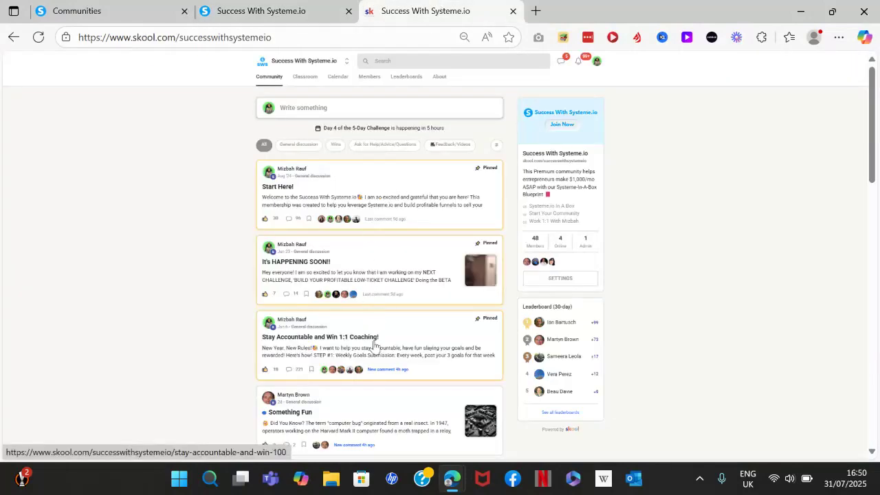
{"action": "left_click", "coordinate": [279, 187]}
{"action": "left_click", "coordinate": [475, 268]}
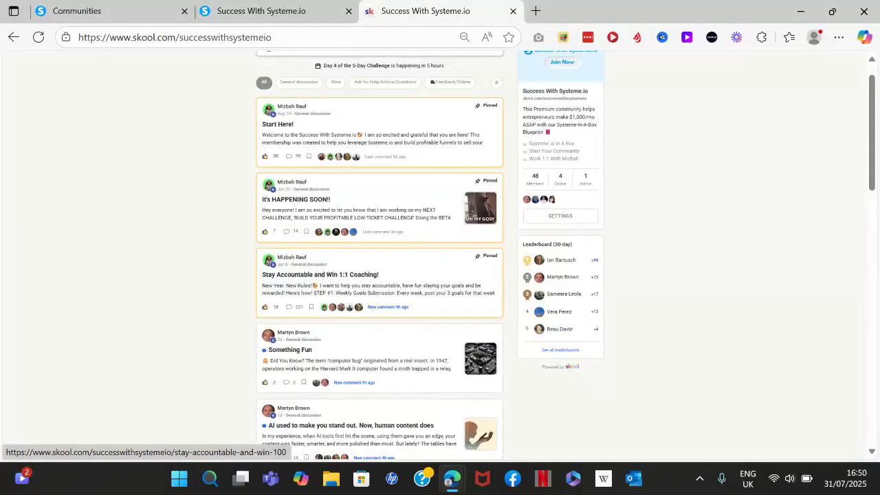
{"action": "left_click", "coordinate": [480, 209]}
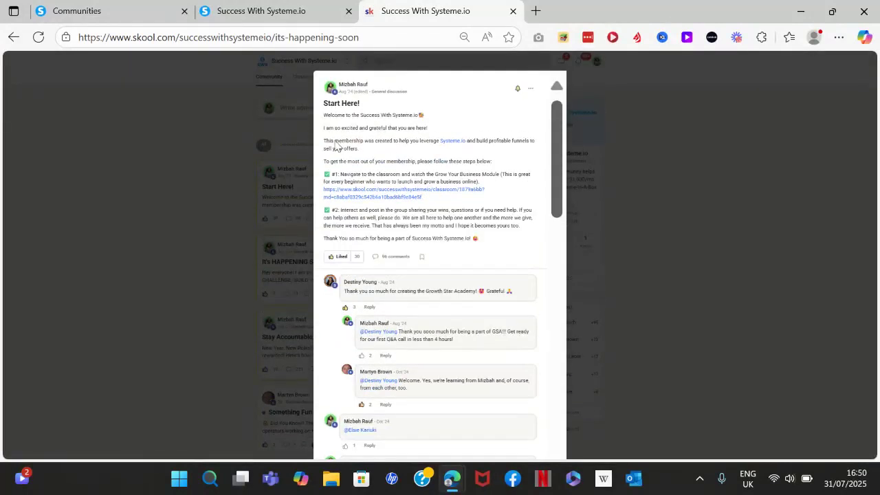
{"action": "left_click_drag", "start_coordinate": [324, 99], "coordinate": [489, 240]}
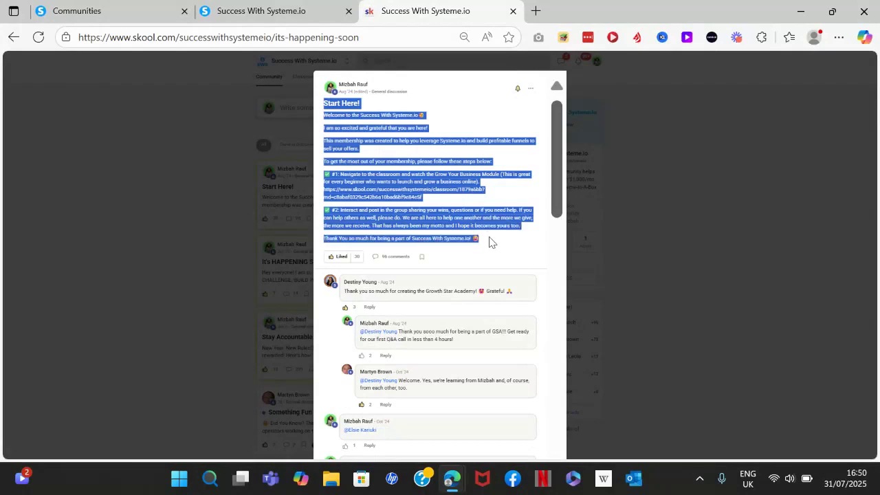
- Paste the copied Skool text as the content of the "Join The Challenge" post in Systeme.io
{"action": "left_click", "coordinate": [303, 19]}
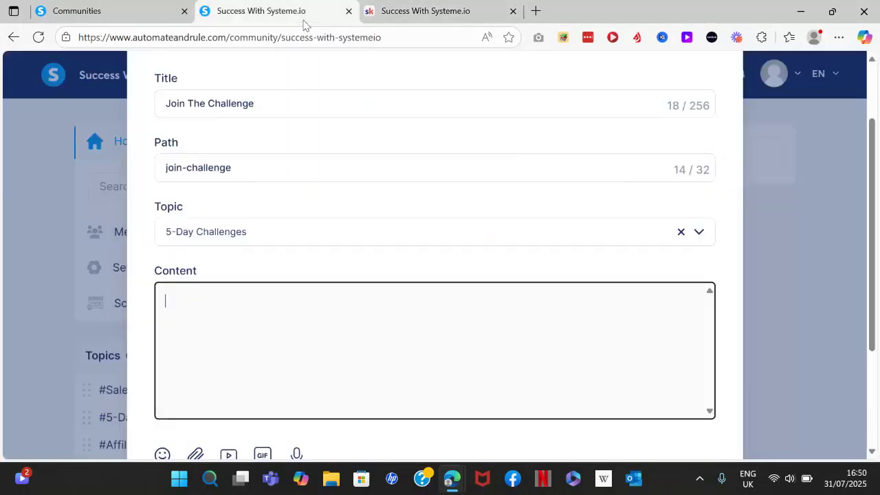
{"action": "key", "text": "ctrl+v"}
{"action": "scroll", "coordinate": [266, 307], "scroll_direction": "up", "scroll_amount": 1}
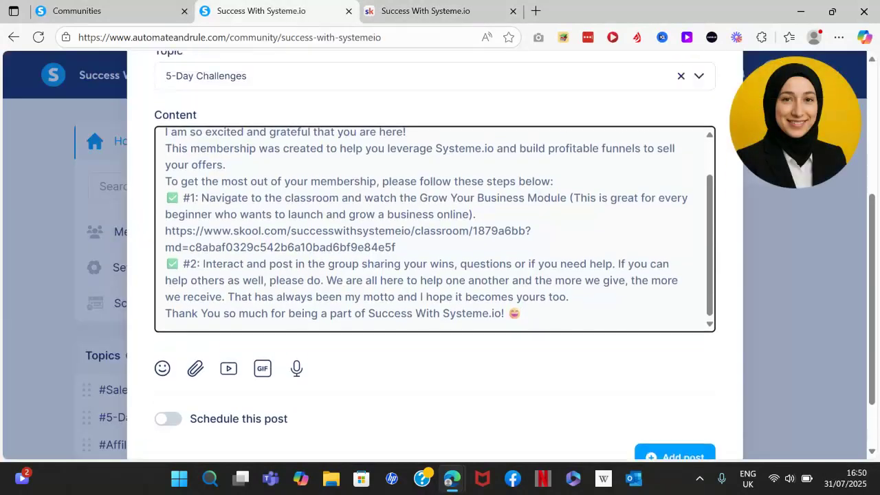
- Check the supported sources for attaching a video link to the post, without adding one
{"action": "scroll", "coordinate": [267, 307], "scroll_direction": "down", "scroll_amount": 2}
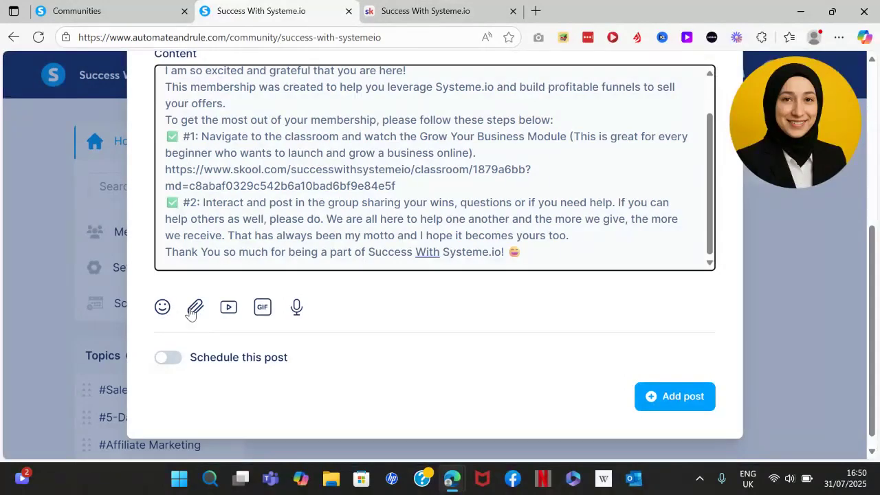
{"action": "left_click", "coordinate": [229, 314]}
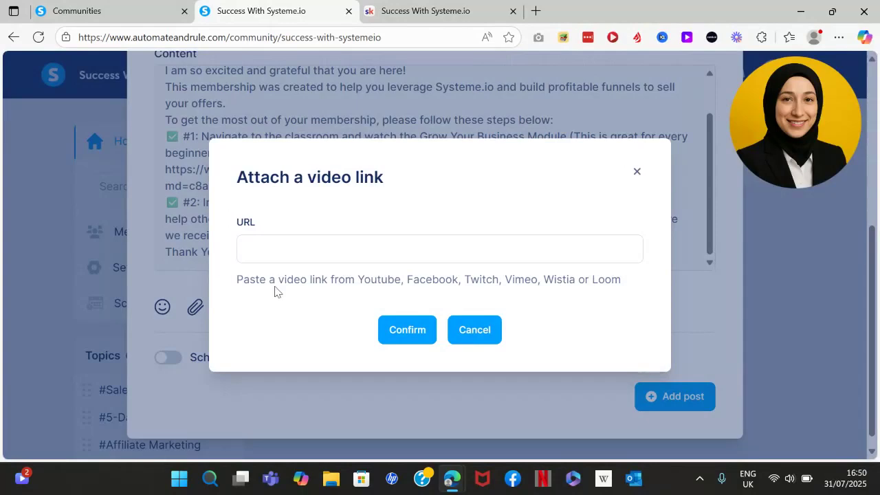
{"action": "left_click", "coordinate": [474, 340]}
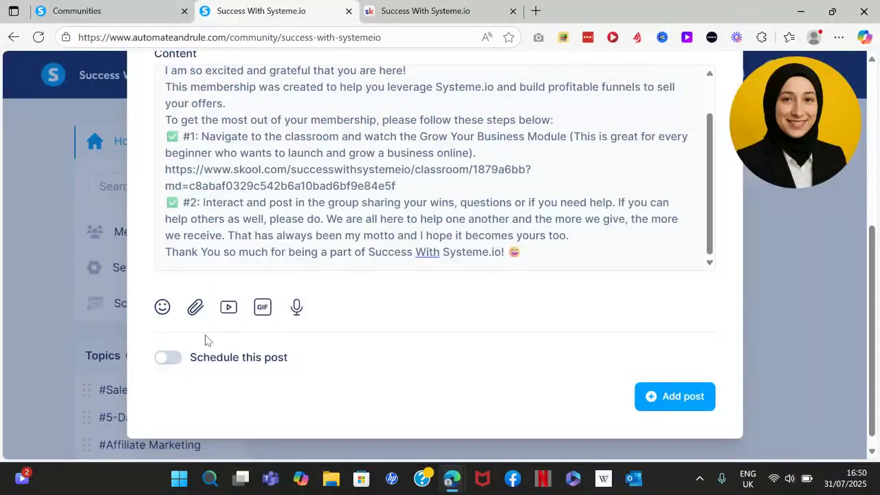
- Schedule the "Join The Challenge" post for August 01, 2025 at 16:00 and add it
{"action": "left_click", "coordinate": [168, 359]}
{"action": "scroll", "coordinate": [187, 385], "scroll_direction": "down", "scroll_amount": 1}
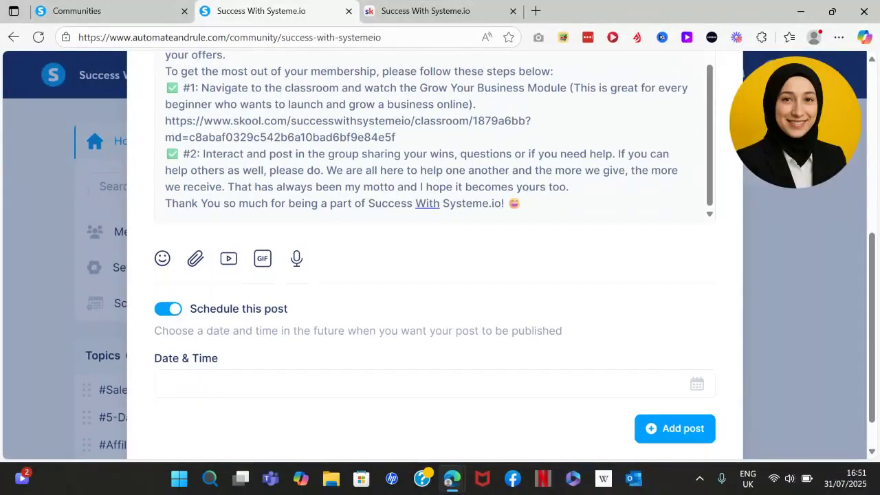
{"action": "left_click", "coordinate": [434, 344]}
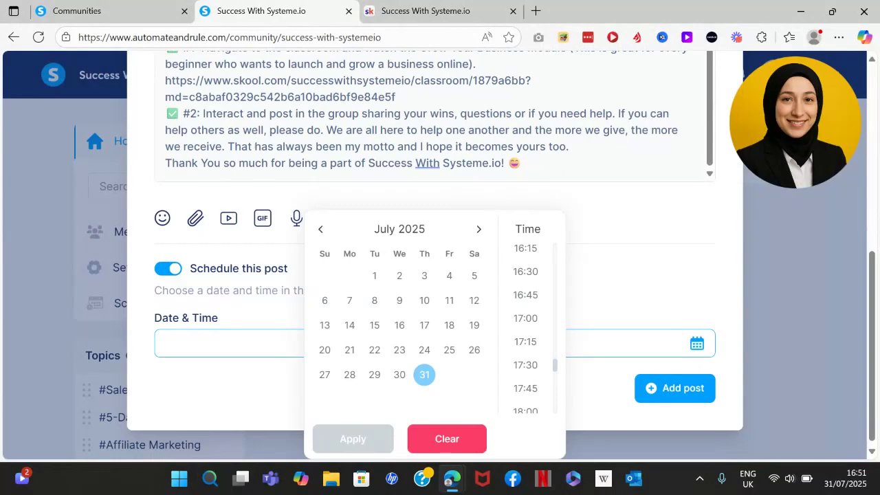
{"action": "left_click", "coordinate": [479, 229]}
{"action": "left_click", "coordinate": [450, 276]}
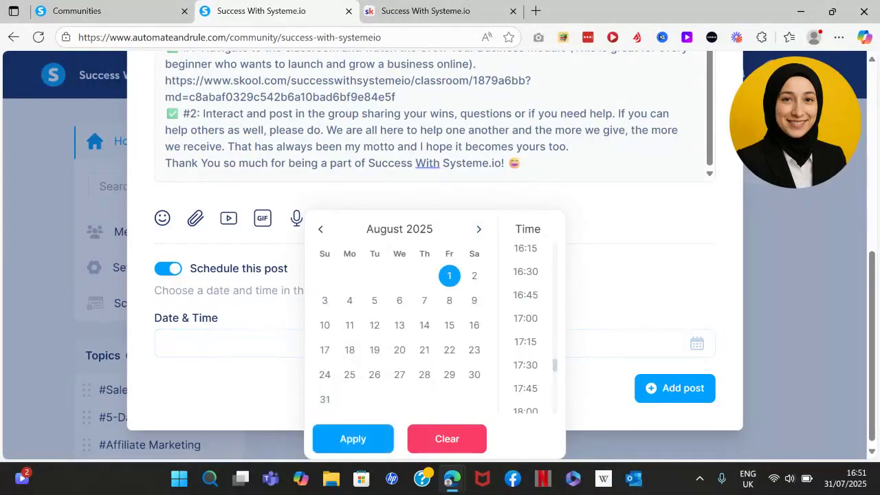
{"action": "scroll", "coordinate": [526, 310], "scroll_direction": "up", "scroll_amount": 1}
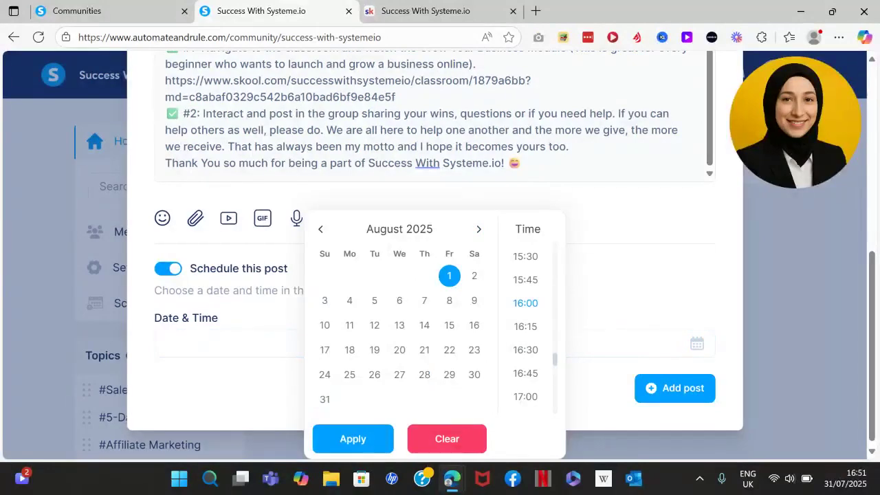
{"action": "left_click", "coordinate": [353, 438]}
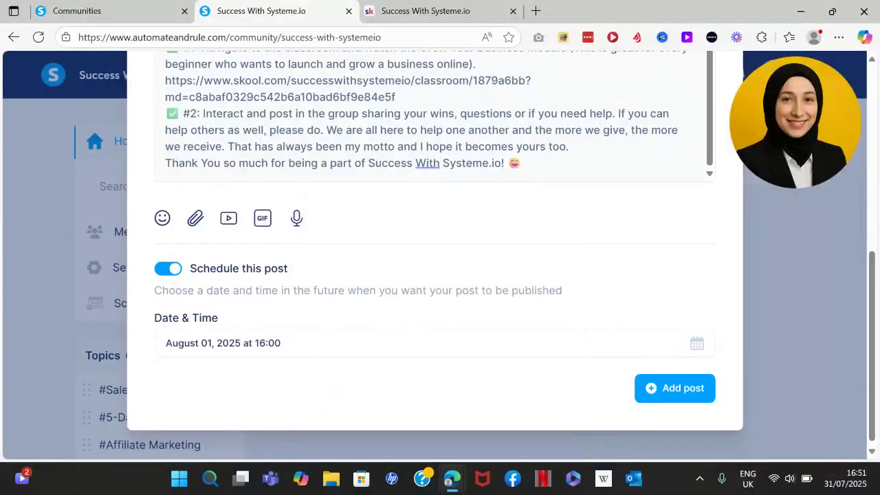
{"action": "left_click", "coordinate": [680, 392]}
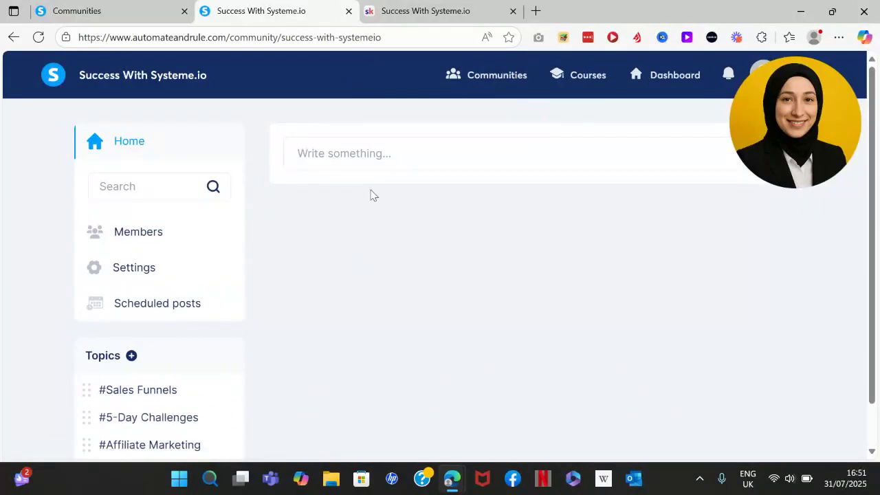
- Start another post titled "Welcome Post" with the path welcome-post under the Sales Funnels topic
{"action": "left_click", "coordinate": [383, 160]}
{"action": "left_click", "coordinate": [309, 198]}
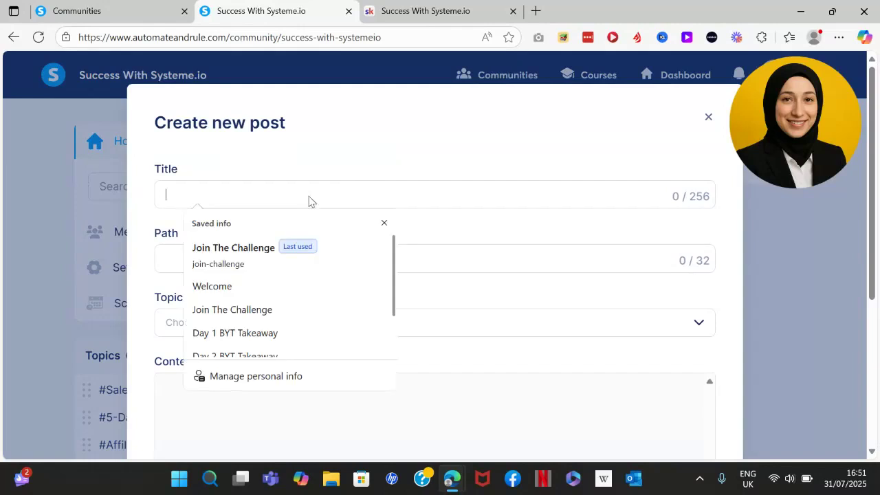
{"action": "type", "text": "Welcome Post"}
{"action": "left_click", "coordinate": [275, 256]}
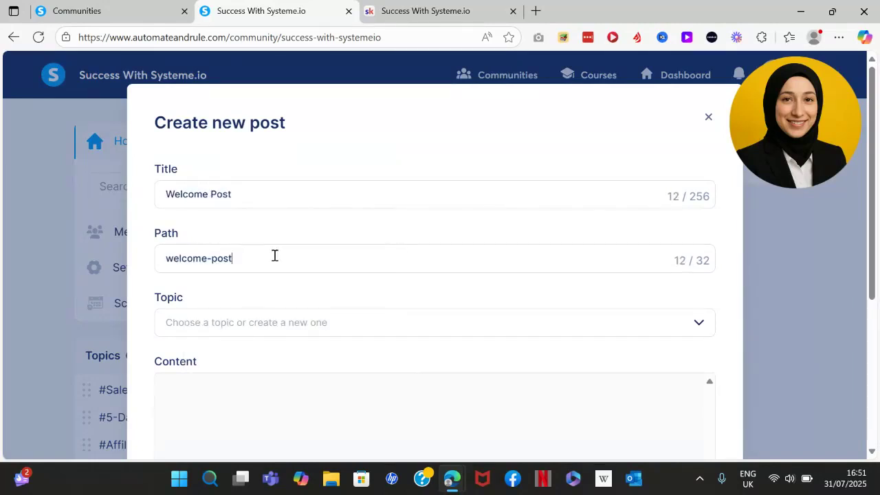
{"action": "left_click", "coordinate": [284, 326]}
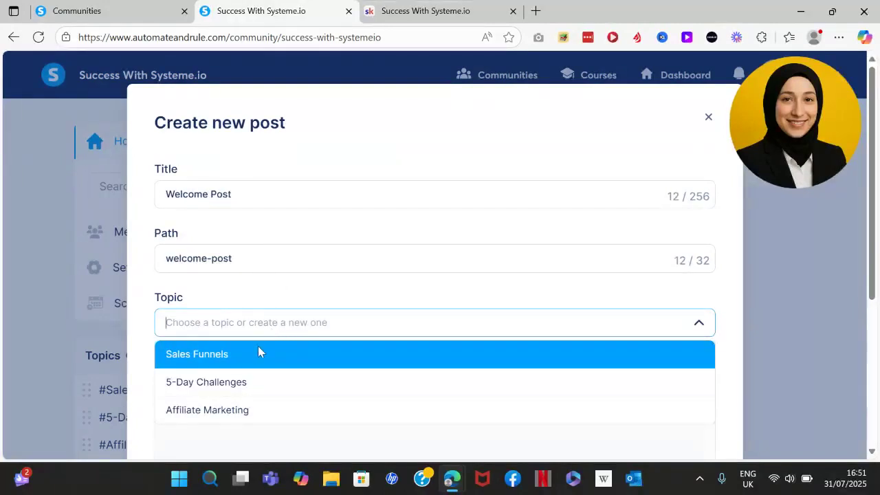
{"action": "left_click", "coordinate": [208, 354]}
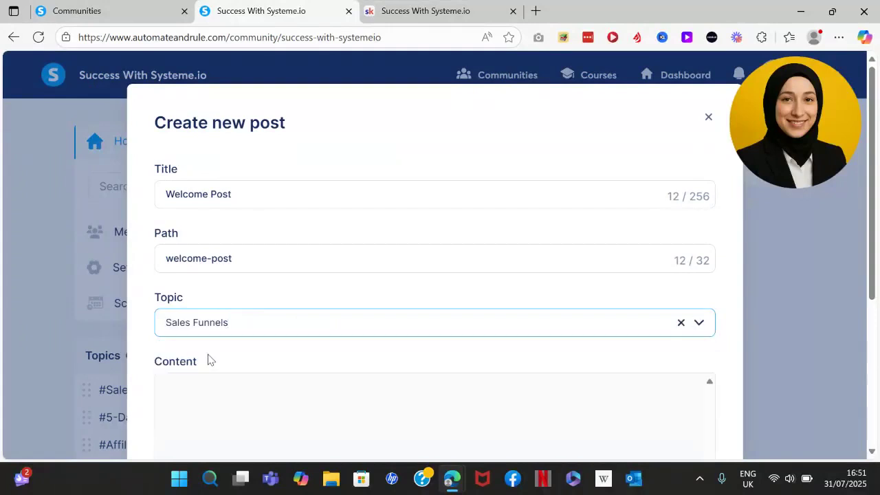
- Copy the expanded body text of the "Start Here!" post from the Skool community, leaving out its heading
{"action": "scroll", "coordinate": [206, 358], "scroll_direction": "down", "scroll_amount": 2}
{"action": "left_click", "coordinate": [165, 303]}
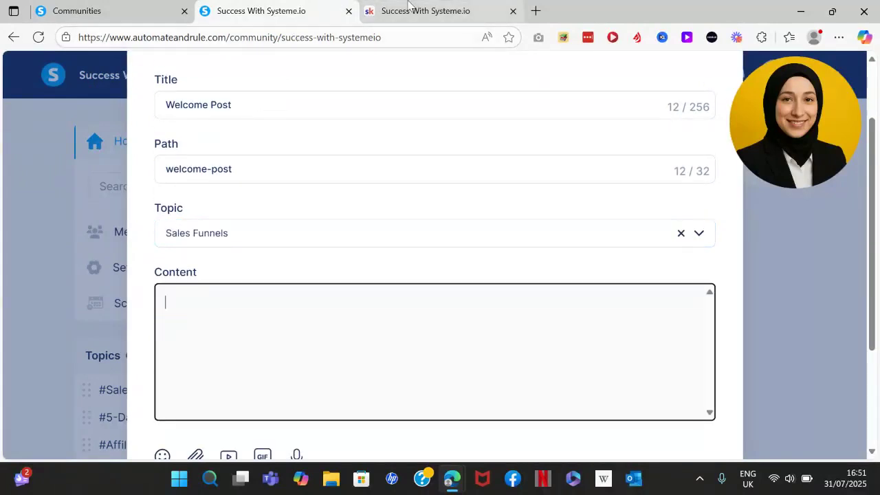
{"action": "left_click", "coordinate": [426, 11]}
{"action": "left_click", "coordinate": [594, 254]}
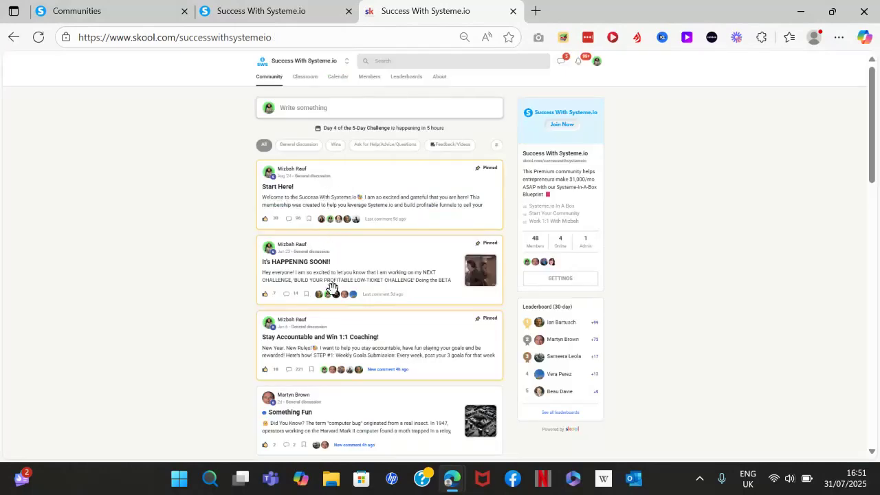
{"action": "left_click", "coordinate": [337, 200]}
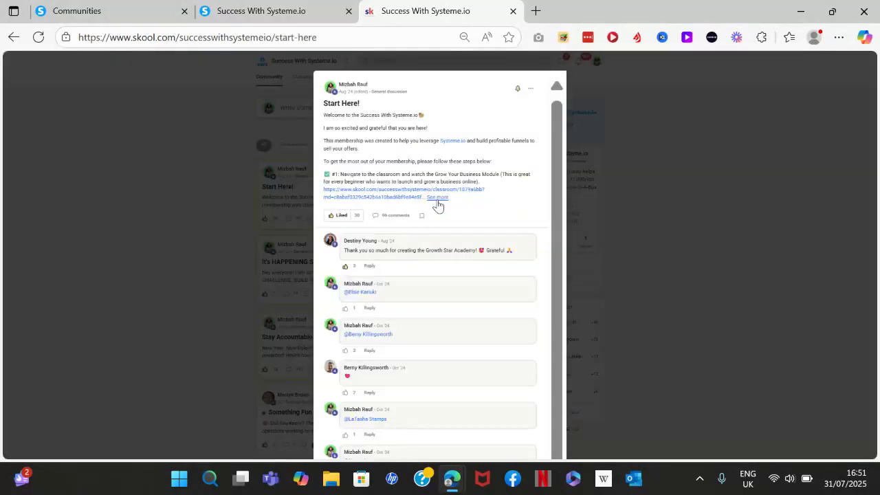
{"action": "left_click", "coordinate": [437, 198]}
{"action": "left_click_drag", "start_coordinate": [320, 121], "coordinate": [485, 242]}
{"action": "key", "text": "ctrl+c"}
- Paste the copied text as the content of "Welcome Post" in Systeme.io and publish it immediately
{"action": "left_click", "coordinate": [218, 5]}
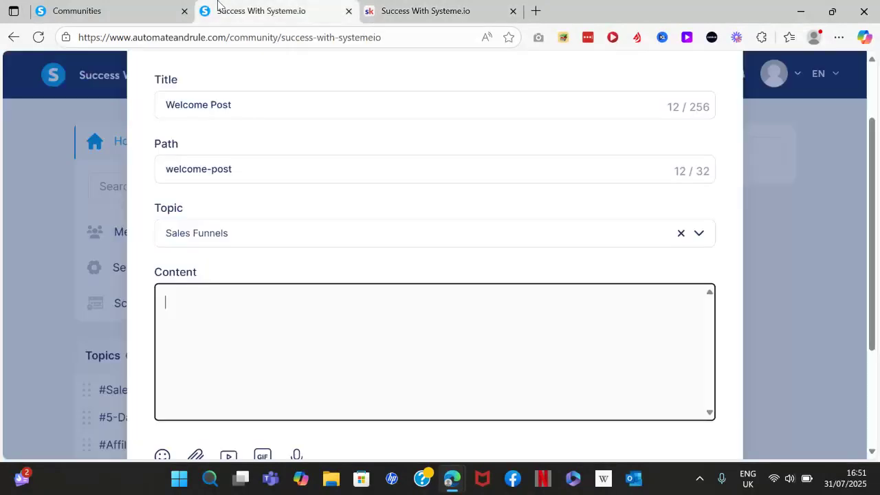
{"action": "key", "text": "ctrl+v"}
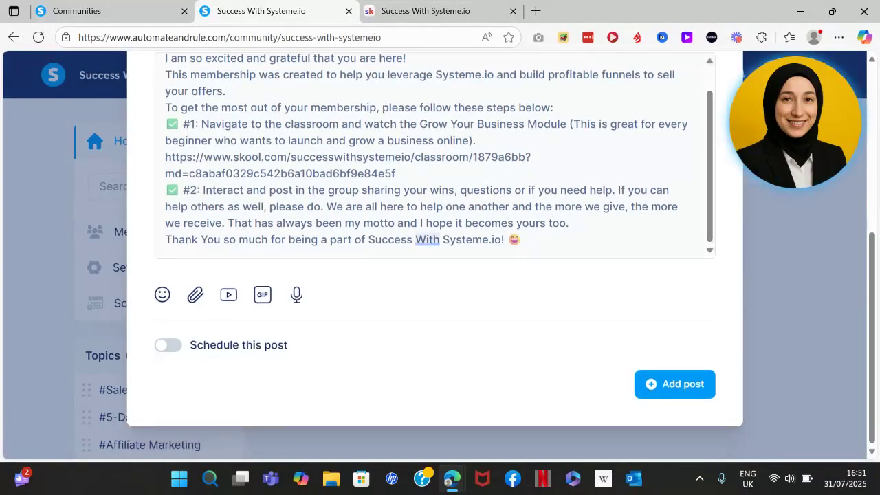
{"action": "left_click", "coordinate": [674, 384]}
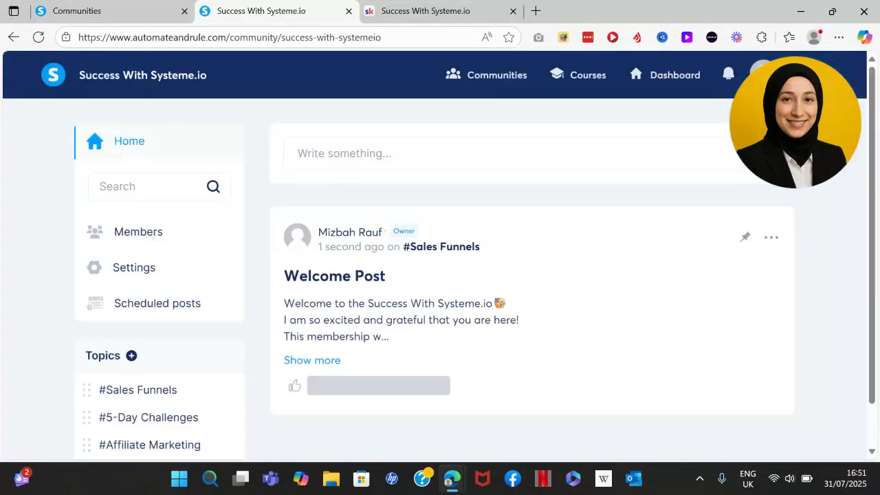
- Check the available options for Welcome Post and view its full content
{"action": "left_click", "coordinate": [775, 245]}
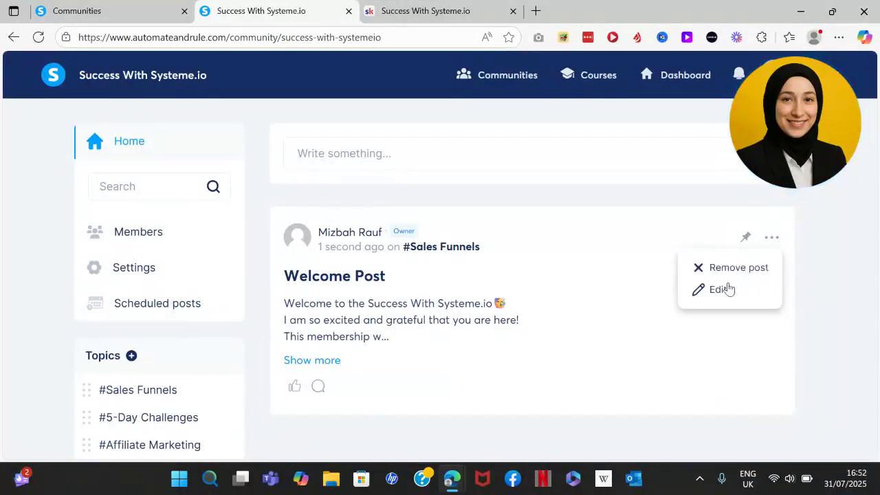
{"action": "left_click", "coordinate": [724, 219]}
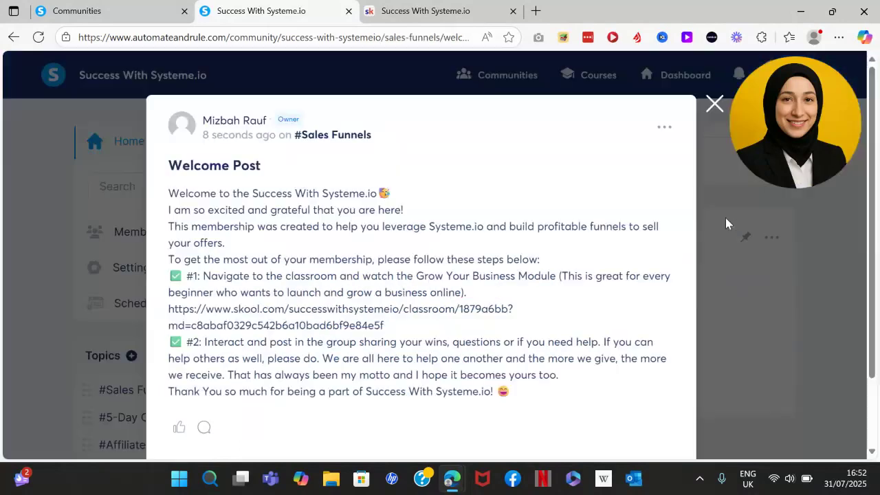
{"action": "left_click", "coordinate": [714, 103]}
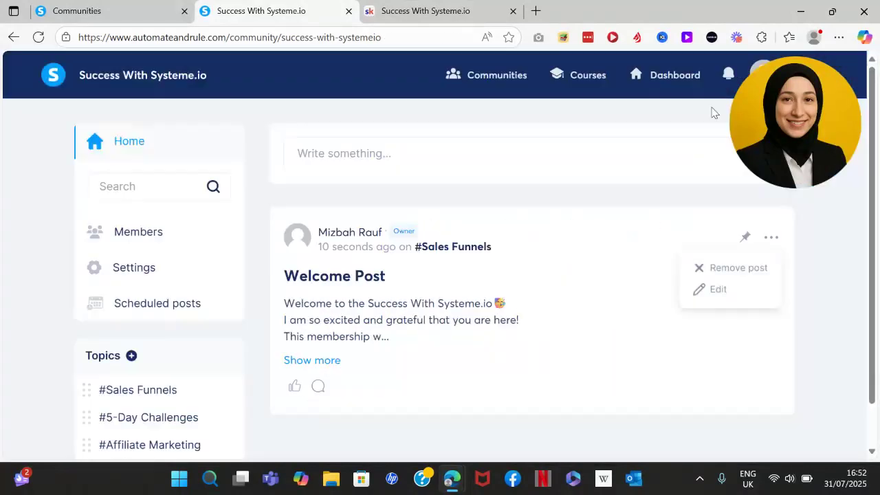
- Pin Welcome Post to the community's home page
{"action": "left_click", "coordinate": [742, 238]}
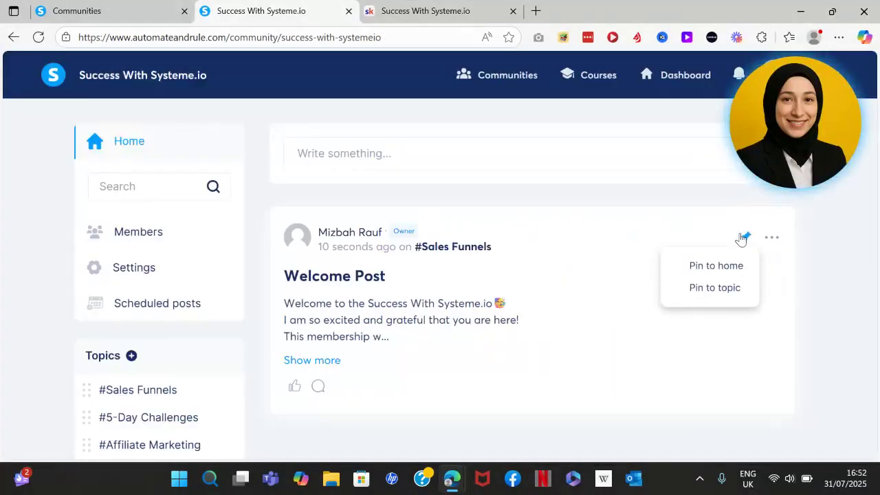
{"action": "left_click", "coordinate": [724, 268]}
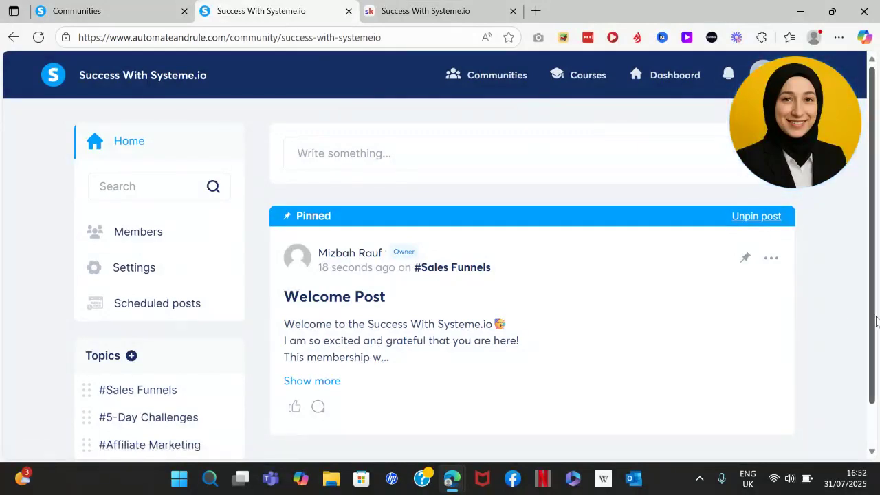
{"action": "left_click_drag", "start_coordinate": [874, 323], "coordinate": [879, 284]}
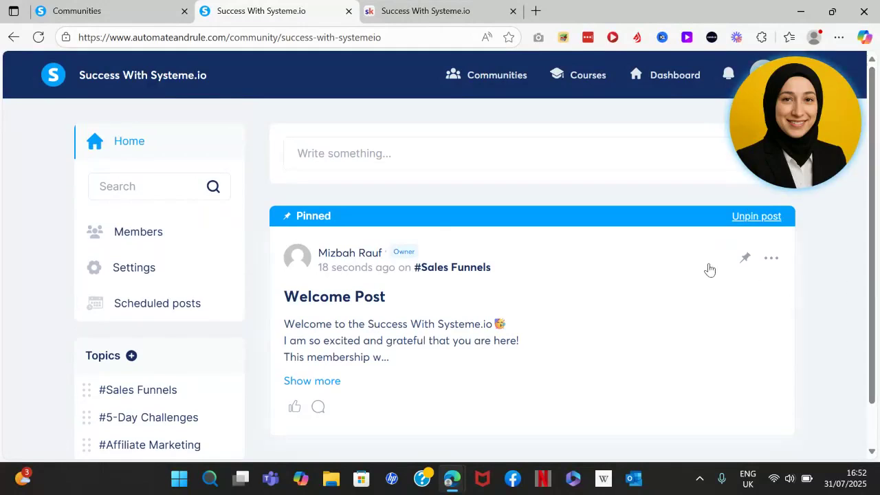
{"action": "mouse_move", "coordinate": [783, 127]}
{"action": "left_click_drag", "start_coordinate": [783, 127], "coordinate": [70, 393]}
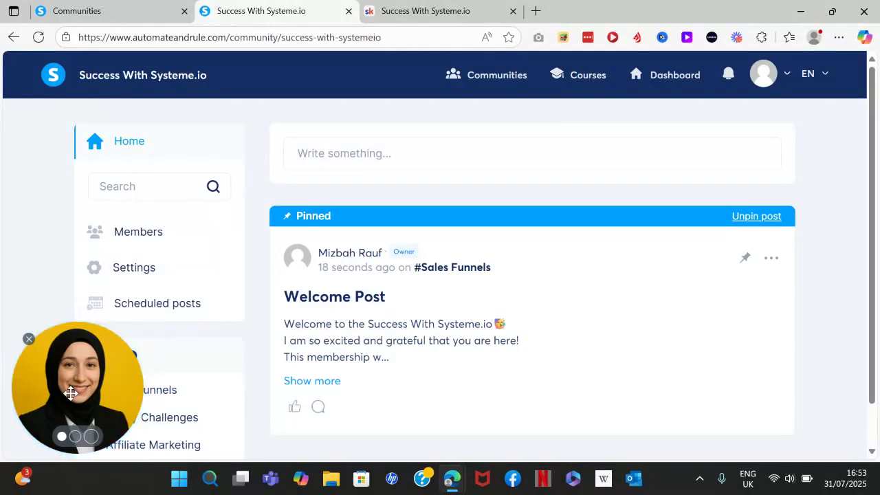
- Examine the Skool community's About page, including its testimonial media, pricing, description and list of member benefits
{"action": "left_click", "coordinate": [423, 6]}
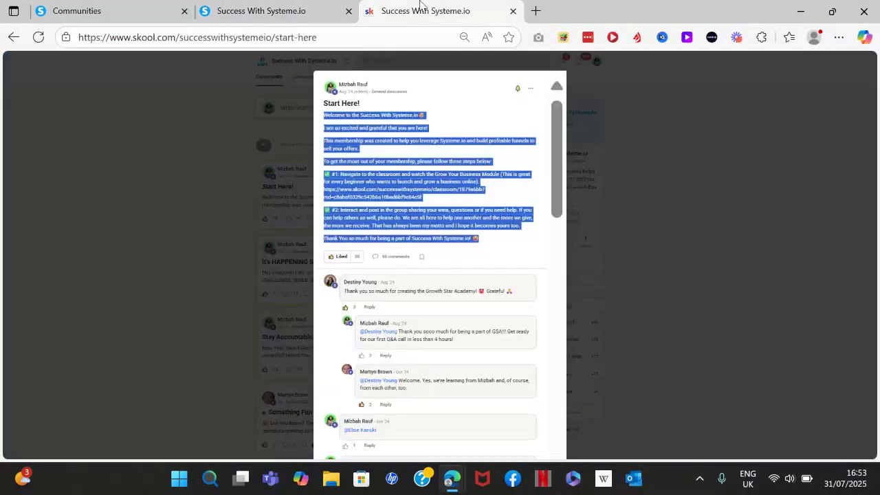
{"action": "left_click", "coordinate": [658, 237]}
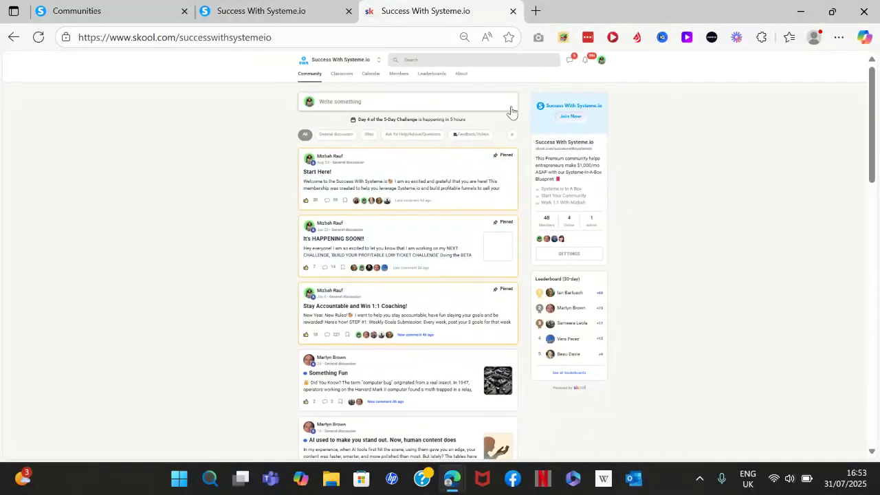
{"action": "left_click", "coordinate": [462, 77]}
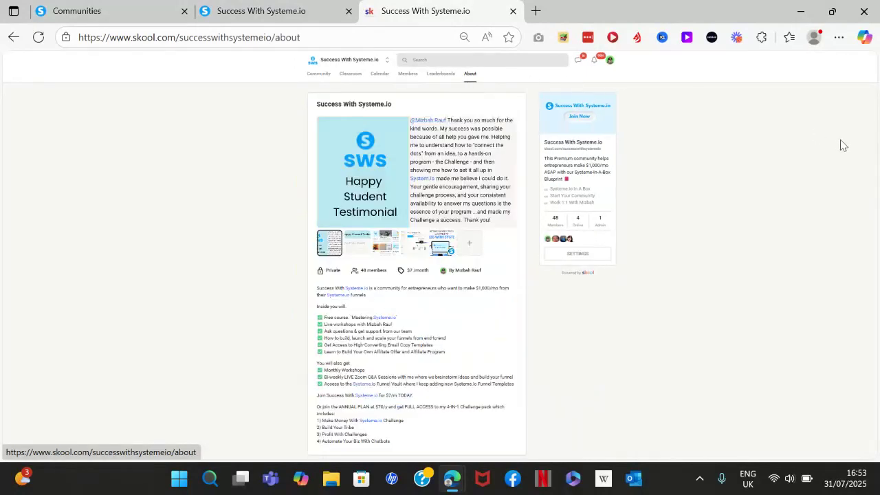
{"action": "scroll", "coordinate": [509, 344], "scroll_direction": "up", "scroll_amount": 4}
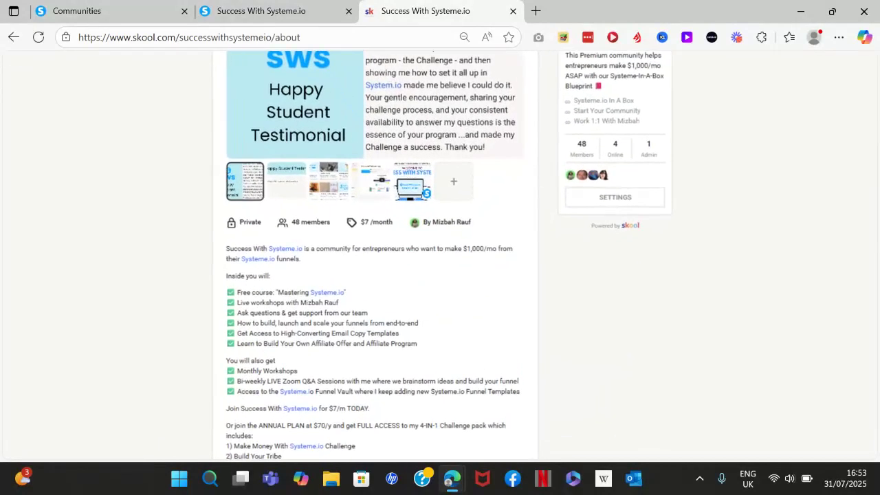
{"action": "scroll", "coordinate": [440, 254], "scroll_direction": "up", "scroll_amount": 1}
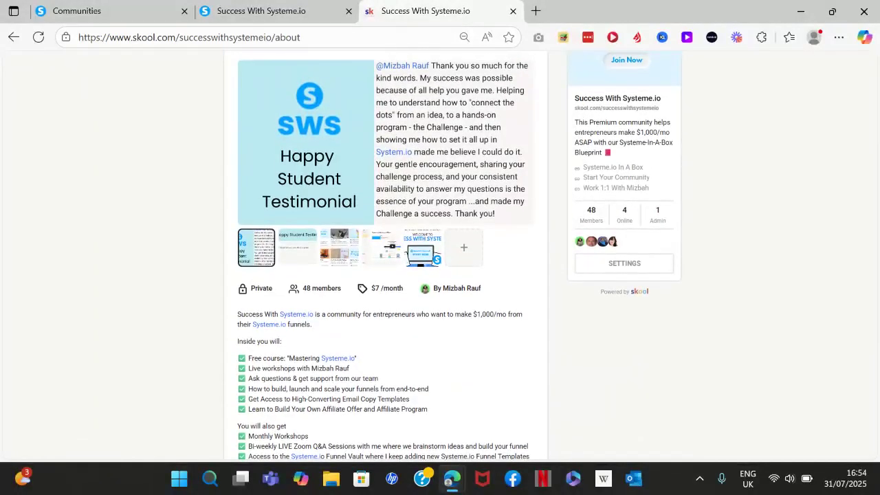
{"action": "scroll", "coordinate": [459, 256], "scroll_direction": "down", "scroll_amount": 1}
{"action": "scroll", "coordinate": [459, 255], "scroll_direction": "down", "scroll_amount": 1}
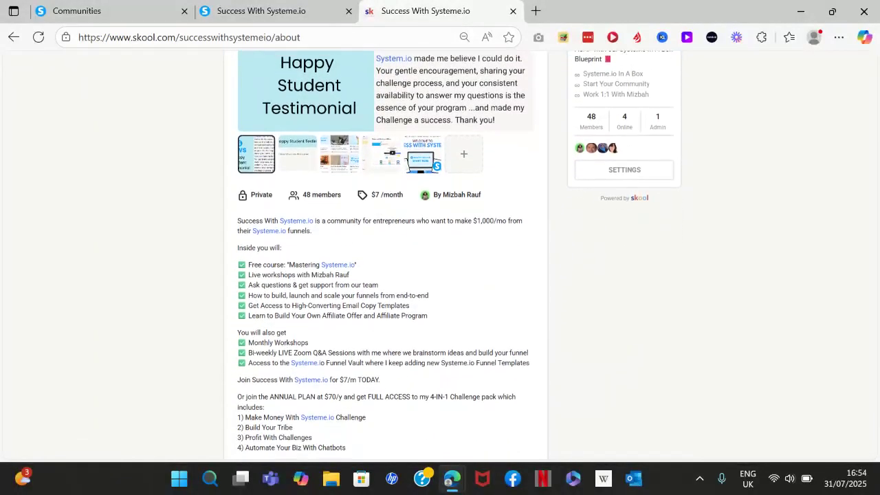
{"action": "scroll", "coordinate": [385, 254], "scroll_direction": "up", "scroll_amount": 1}
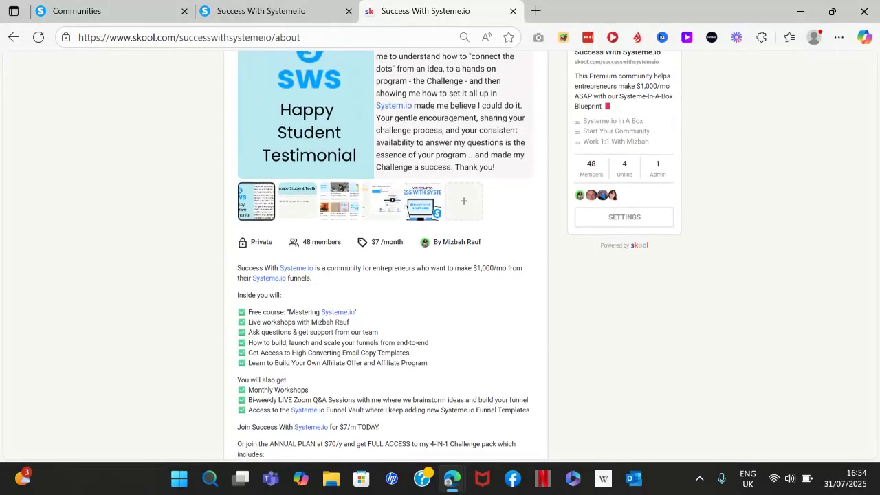
{"action": "scroll", "coordinate": [540, 406], "scroll_direction": "down", "scroll_amount": 2}
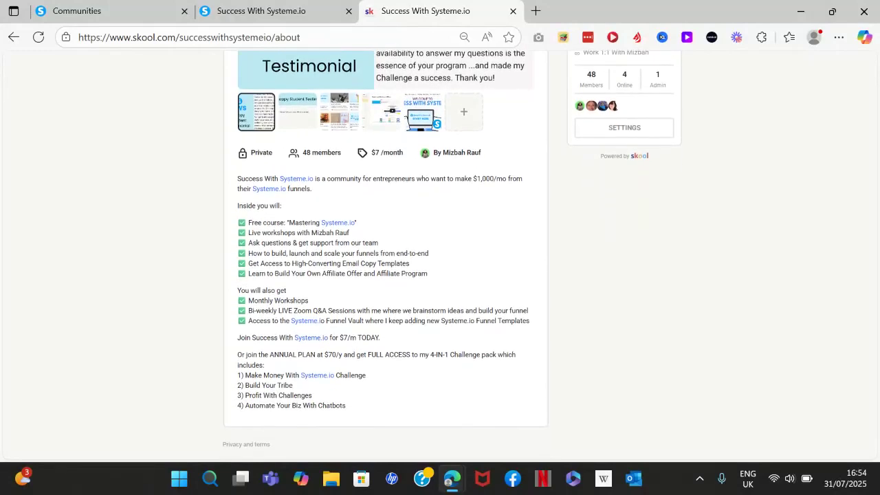
{"action": "scroll", "coordinate": [540, 406], "scroll_direction": "up", "scroll_amount": 1}
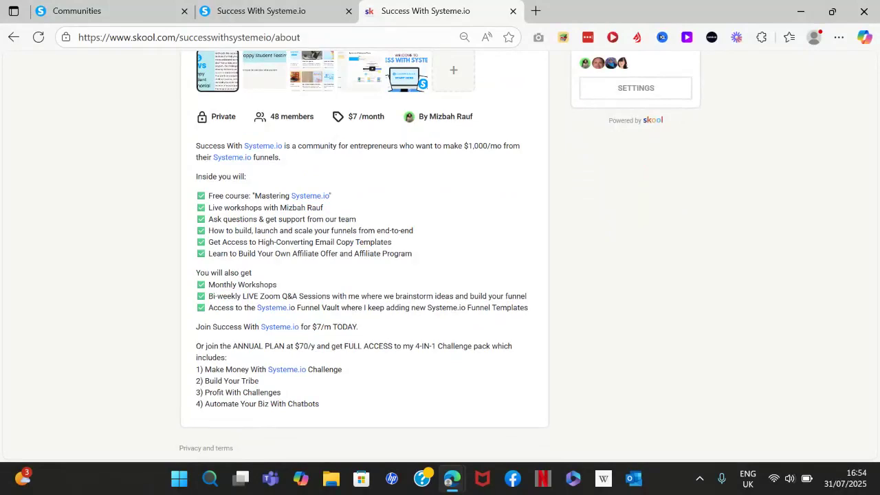
{"action": "scroll", "coordinate": [385, 275], "scroll_direction": "left", "scroll_amount": 1}
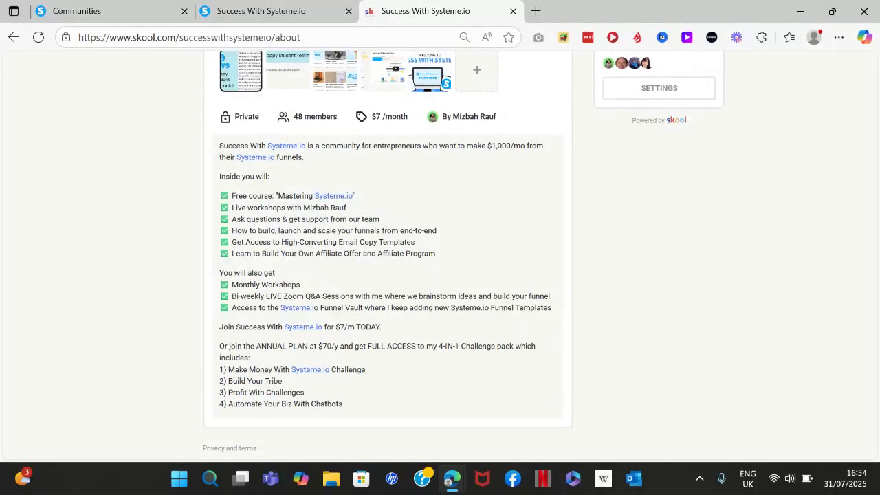
{"action": "scroll", "coordinate": [385, 254], "scroll_direction": "up", "scroll_amount": 2}
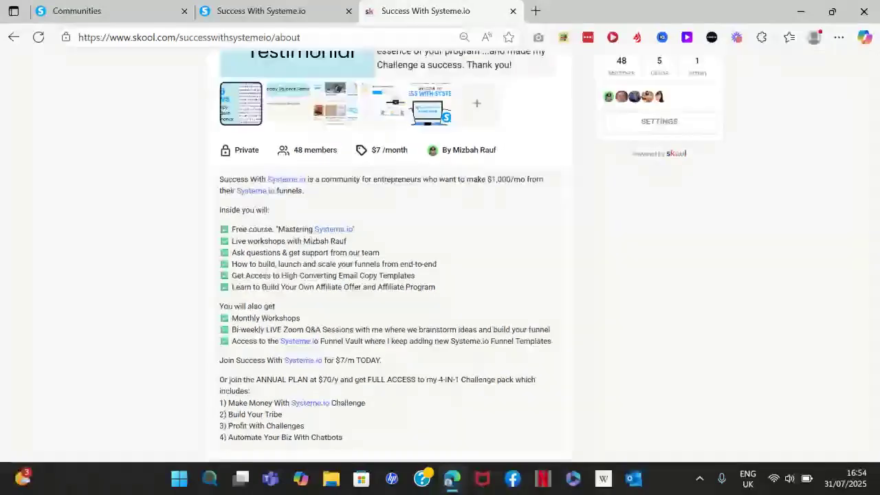
{"action": "scroll", "coordinate": [385, 254], "scroll_direction": "up", "scroll_amount": 2}
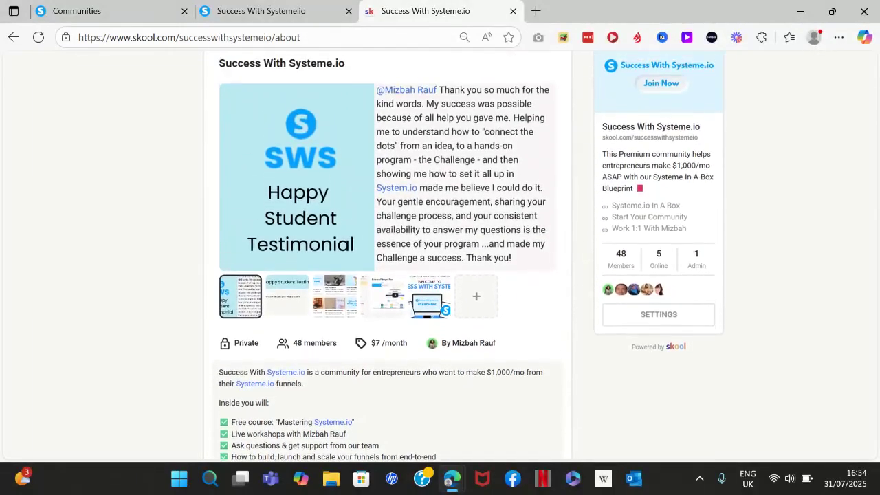